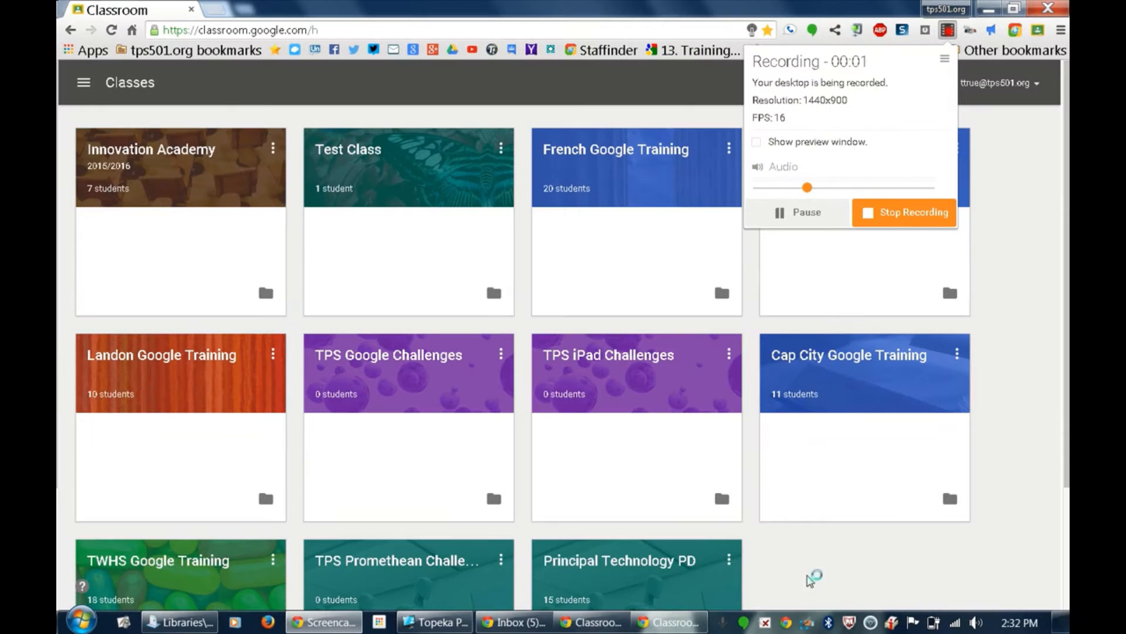
Step: Open Test Class from the list of classes
left_click(807, 586)
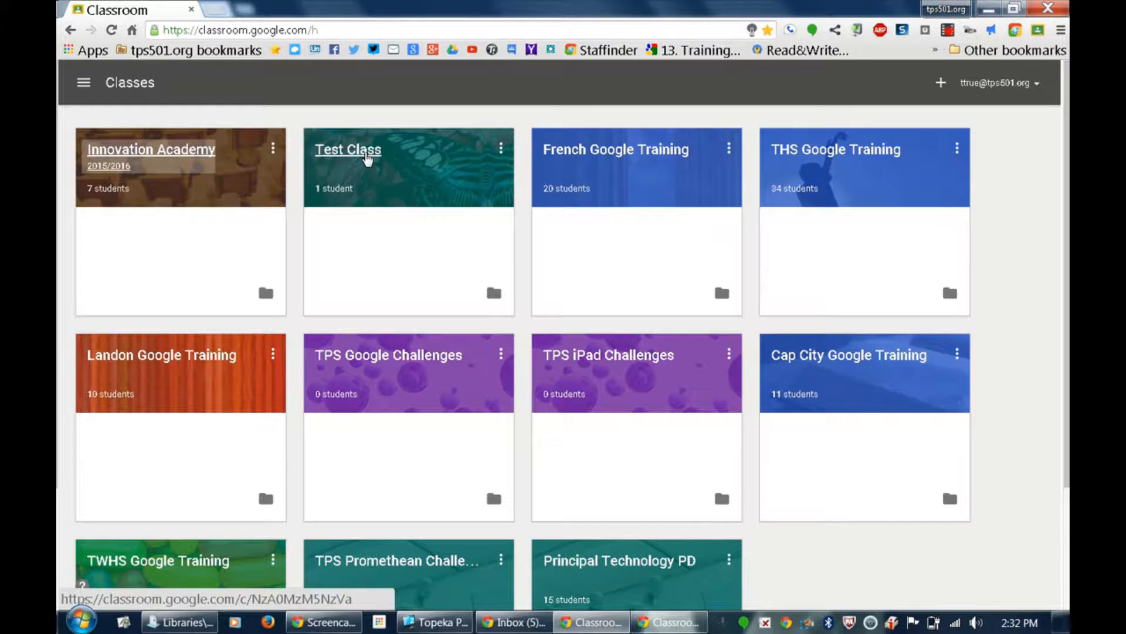
left_click(366, 154)
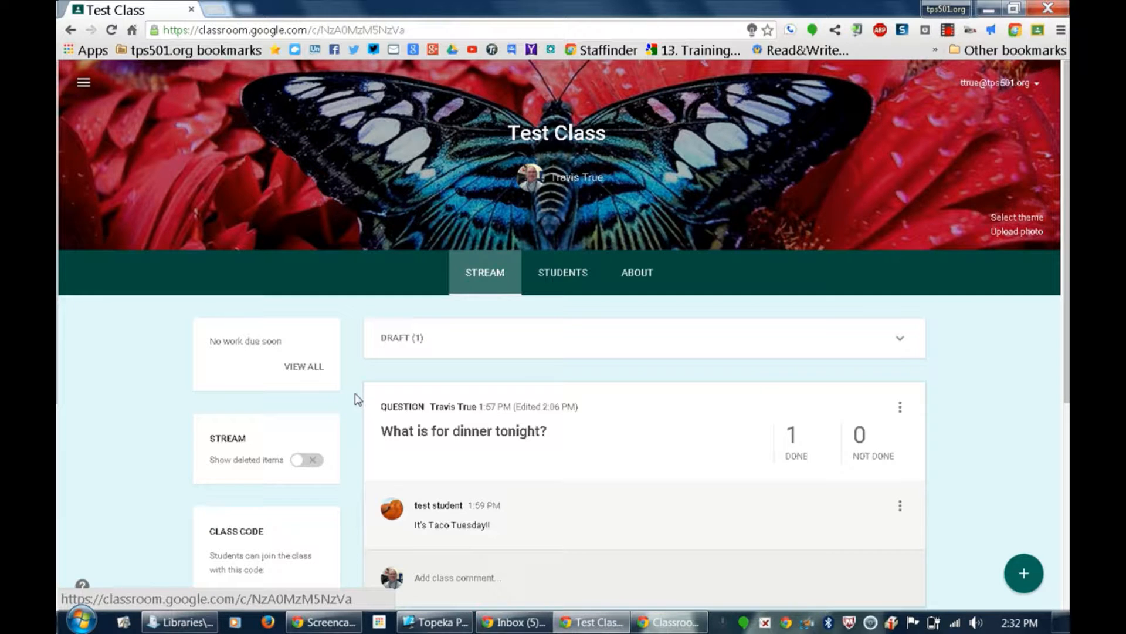
scroll(357, 399, "down", 1)
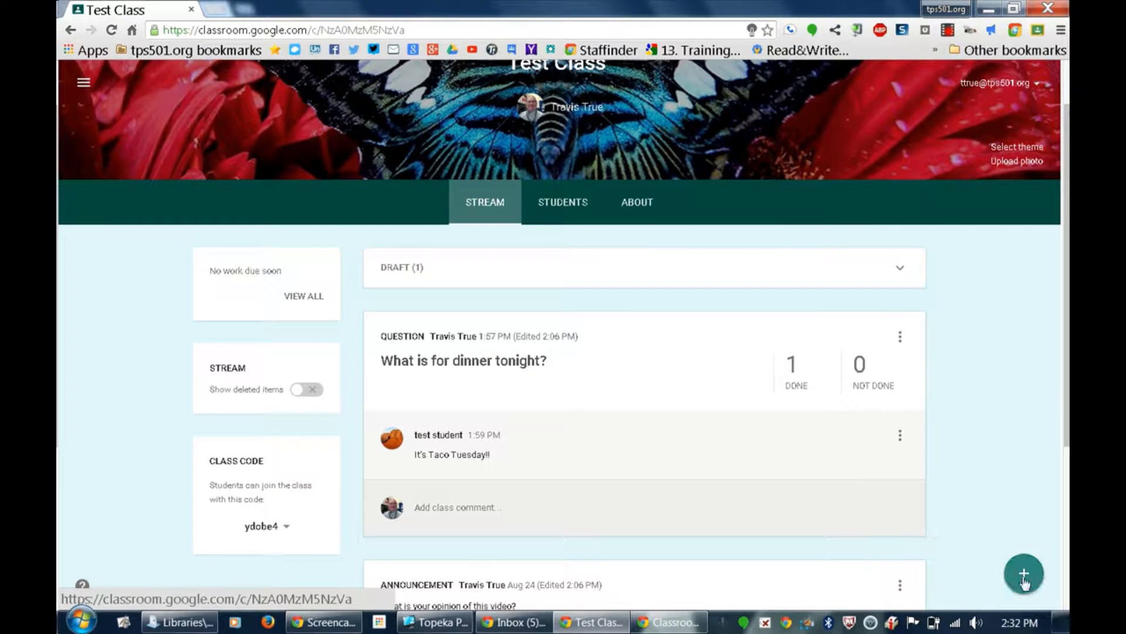
left_click(82, 586)
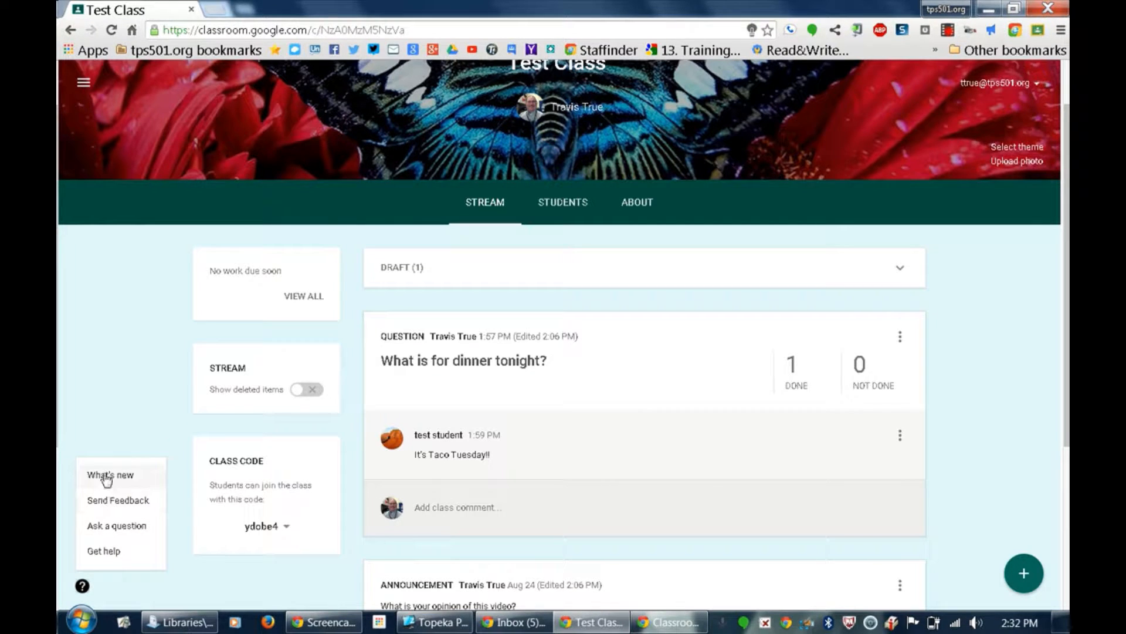
left_click(110, 422)
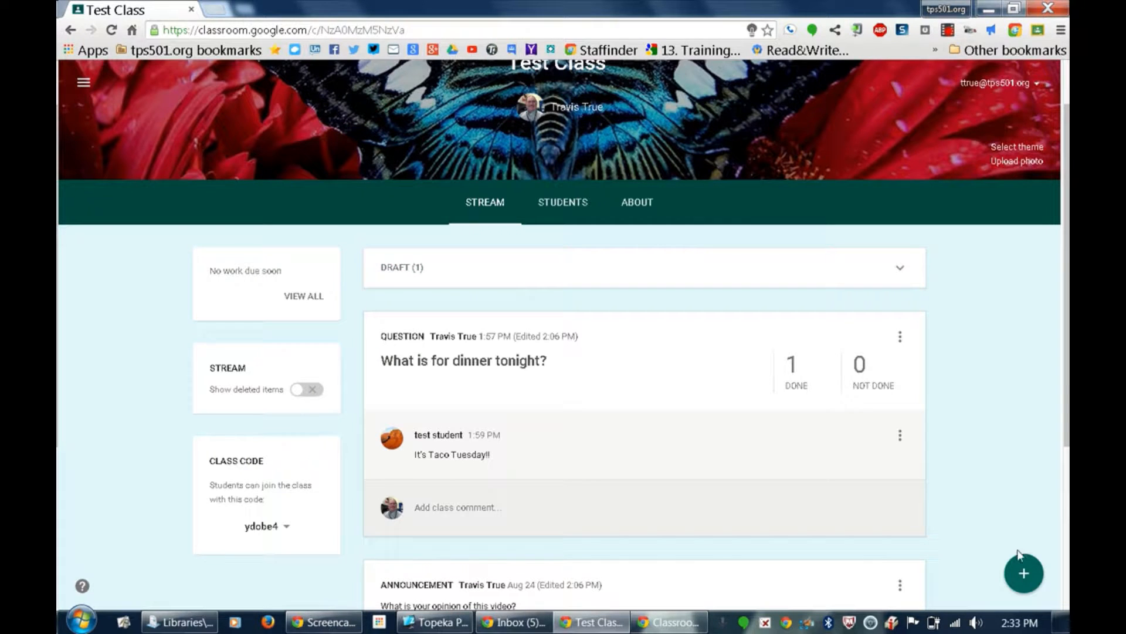
left_click(1026, 578)
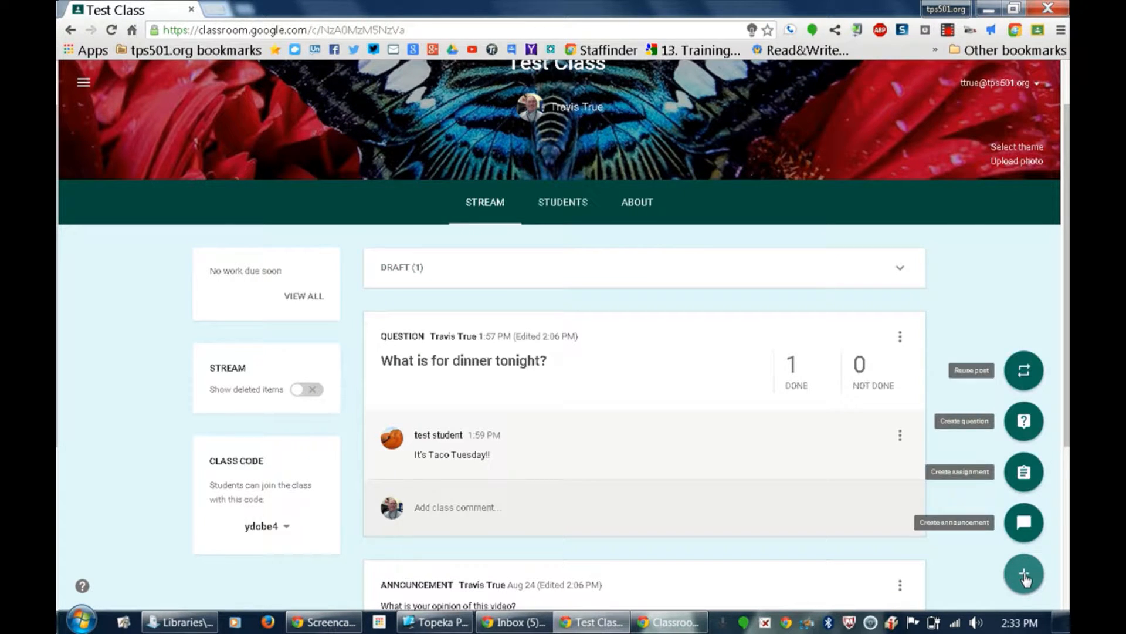
left_click(1024, 522)
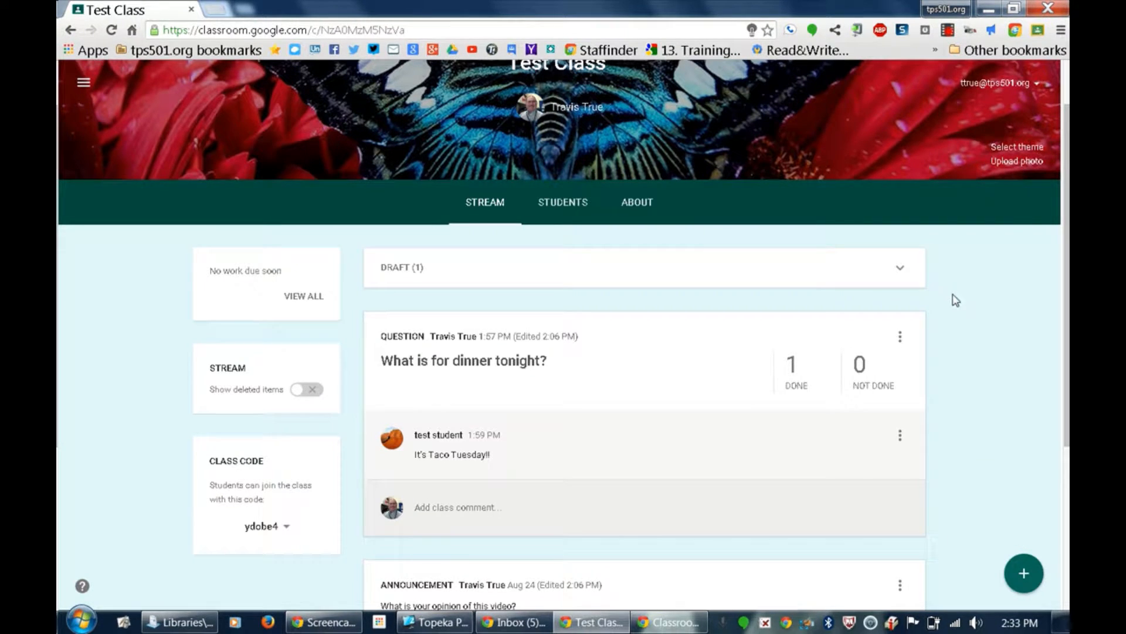
scroll(956, 300, "down", 1)
scroll(956, 301, "up", 2)
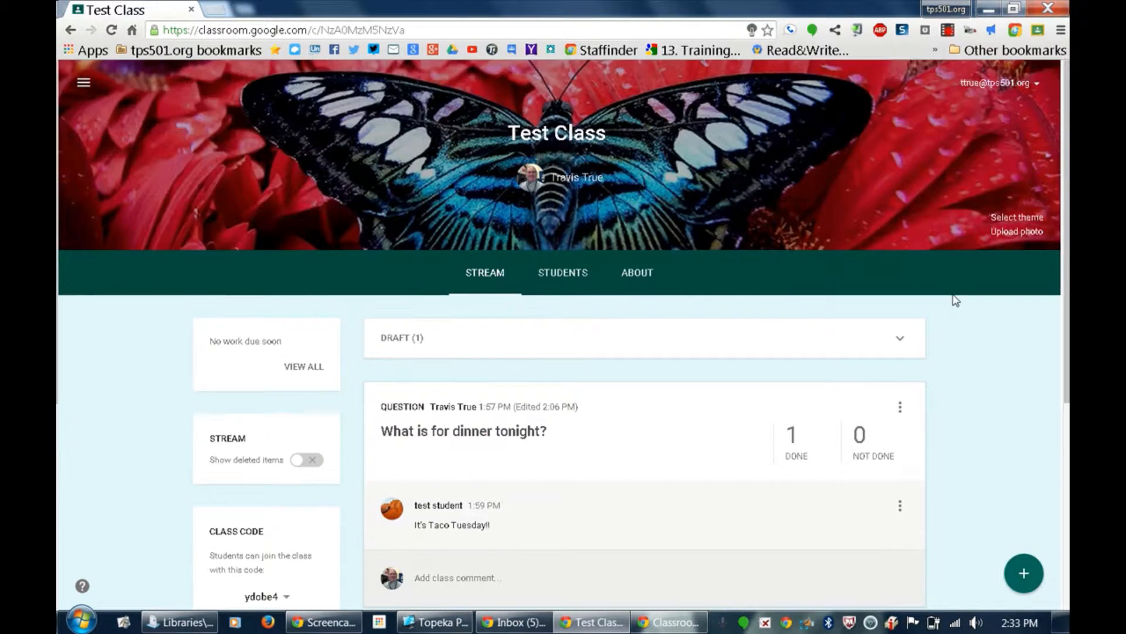
scroll(955, 301, "down", 1)
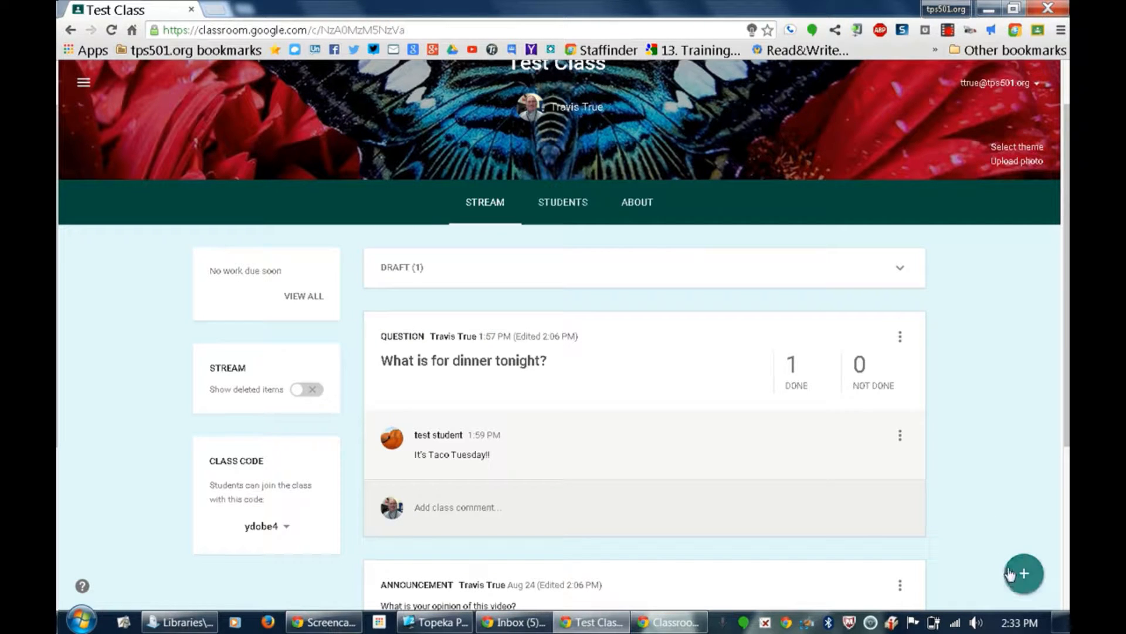
Step: Create a new question for the class titled "What is your favorite TV show and why?"
mouse_move(1026, 575)
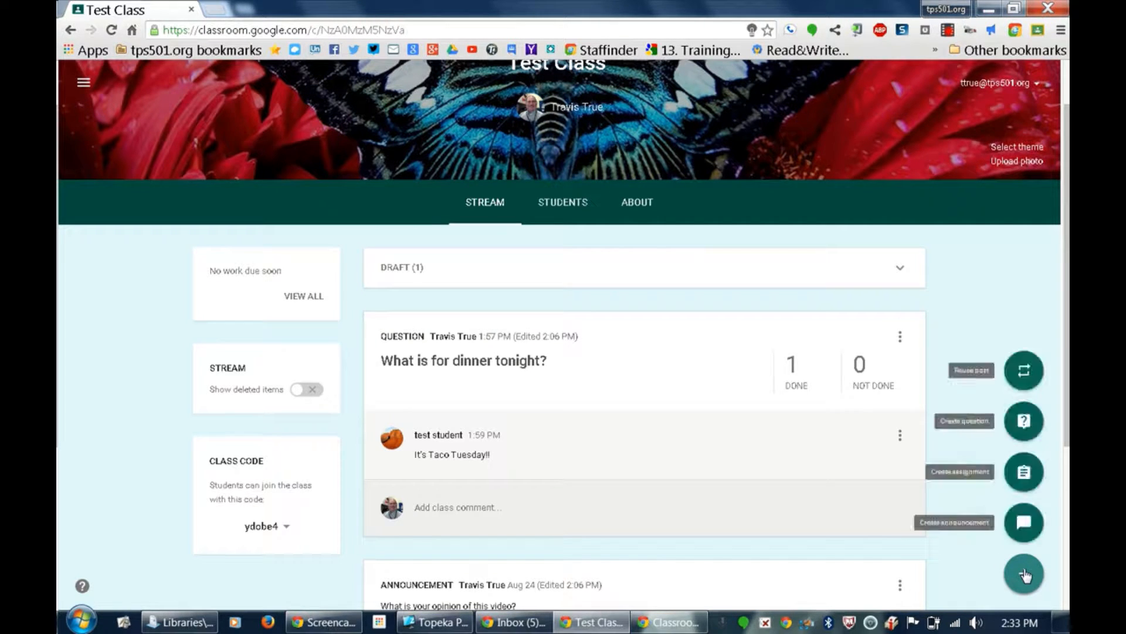
left_click(1024, 422)
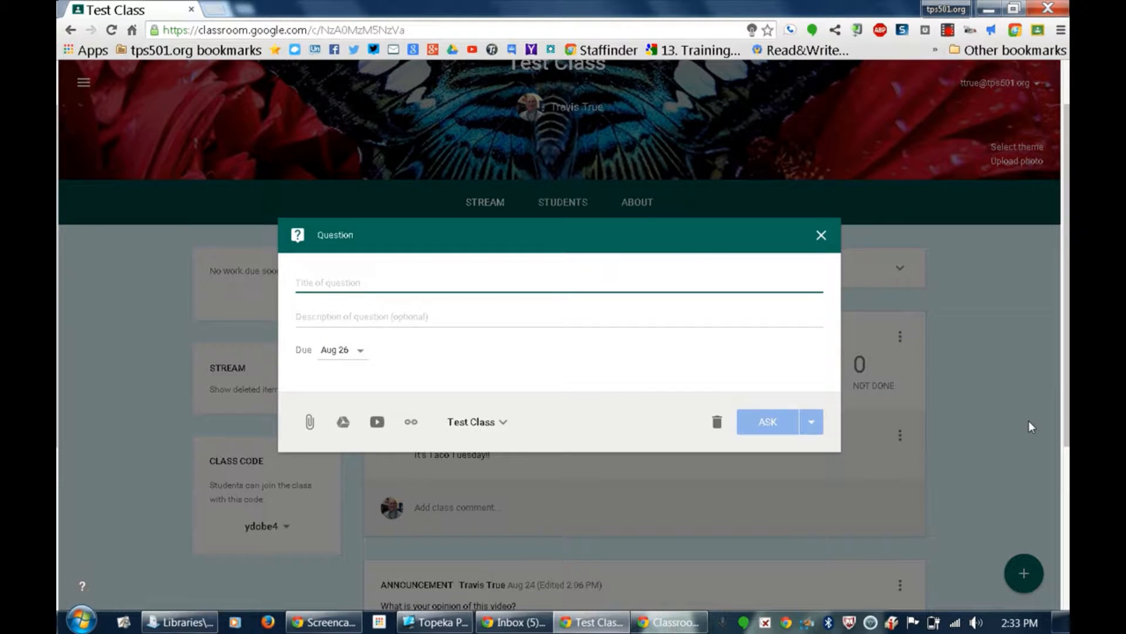
type("Wha tis")
key("BackSpace")
key("BackSpace")
key("BackSpace")
key("BackSpace")
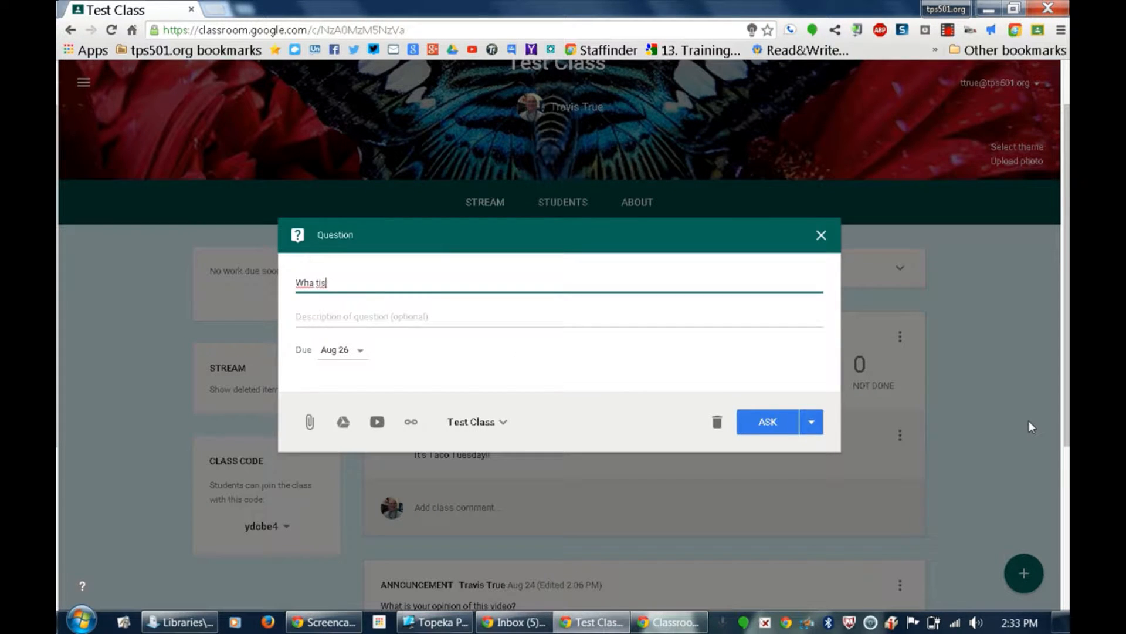
type("t is your favorite TV show and why?")
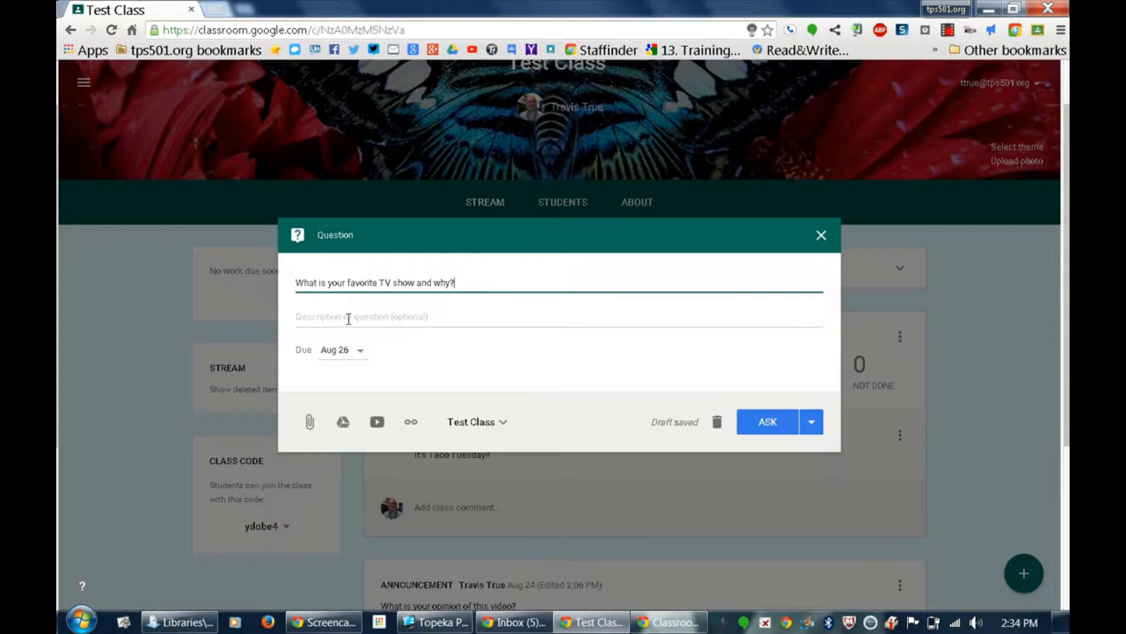
Step: Turn off the question's due date and time, and save the setting
left_click(358, 351)
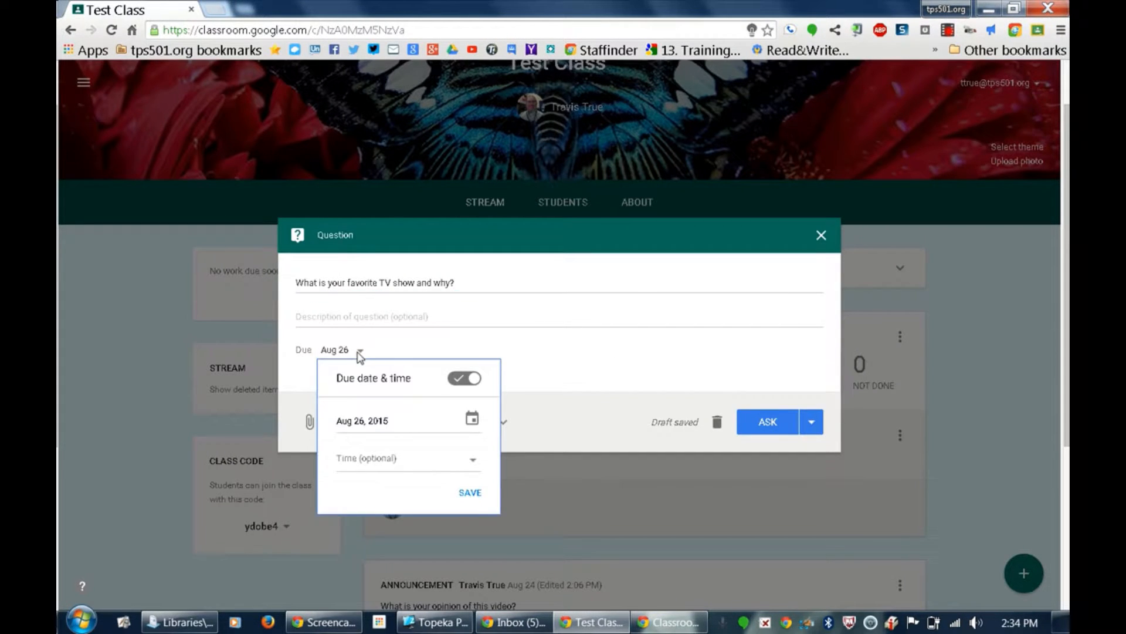
left_click(464, 381)
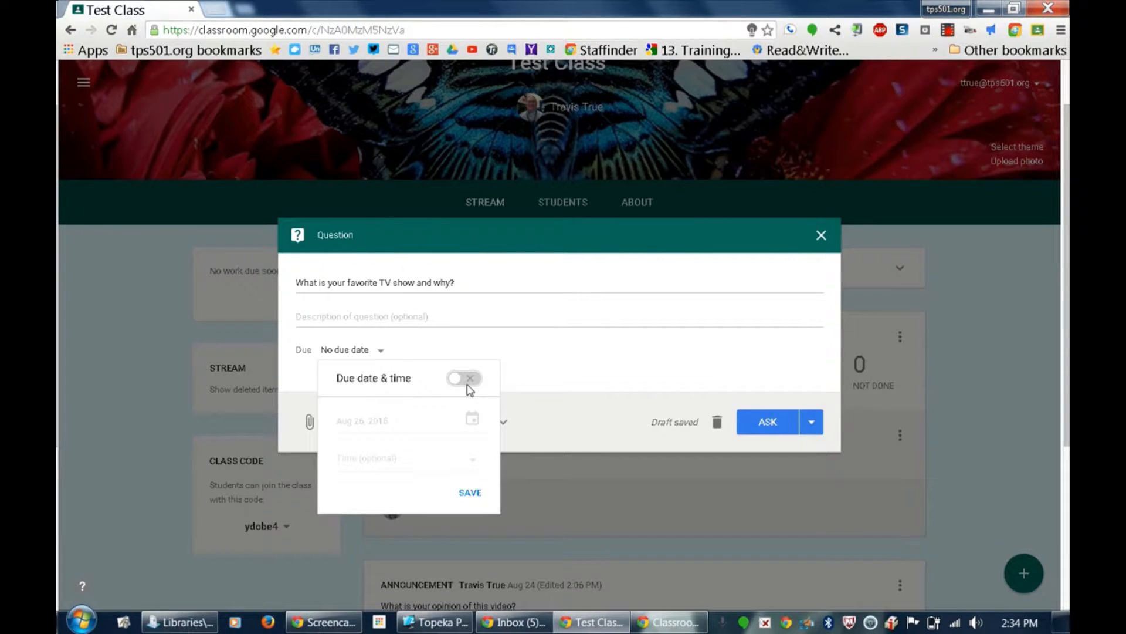
left_click(470, 494)
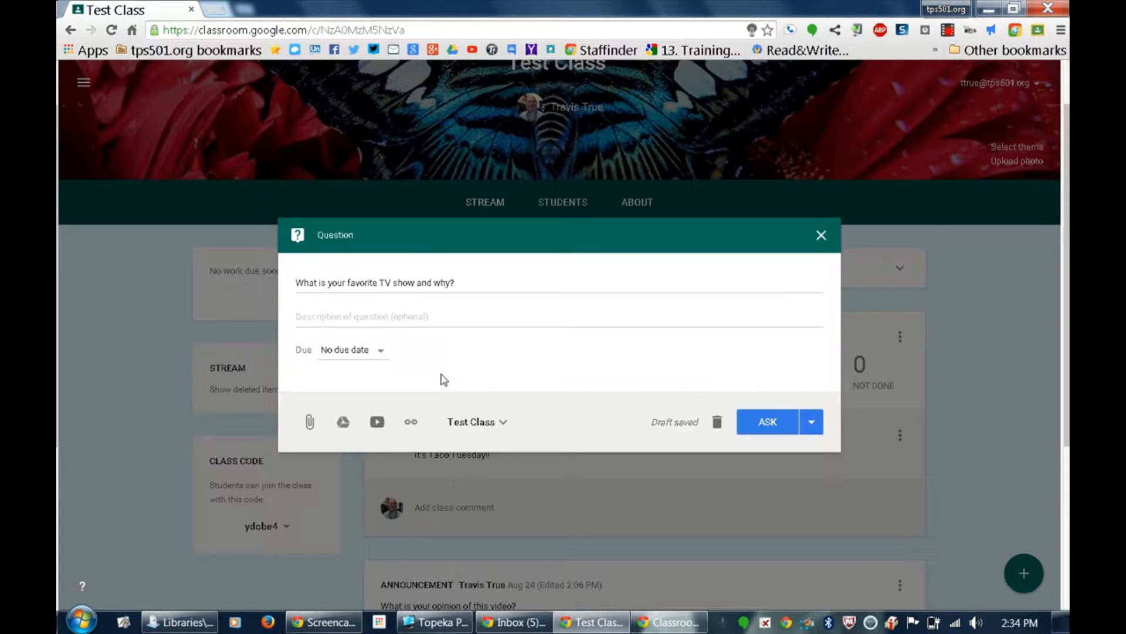
Step: Ask the question in Test Class only, letting students see and reply to each other's answers but not edit their own
left_click(488, 433)
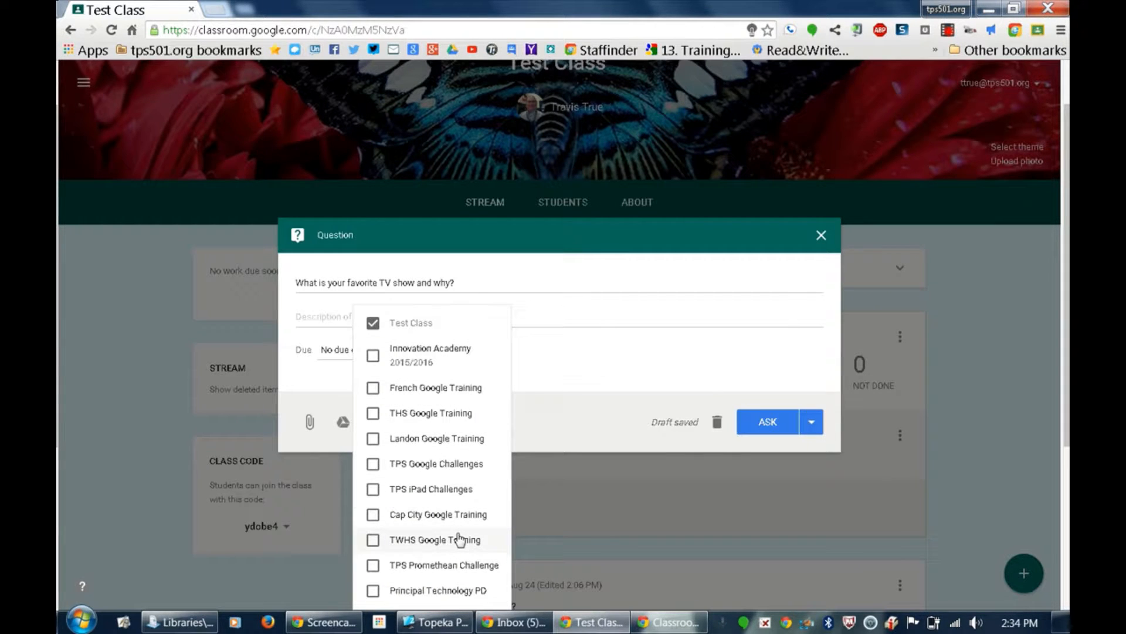
left_click(590, 425)
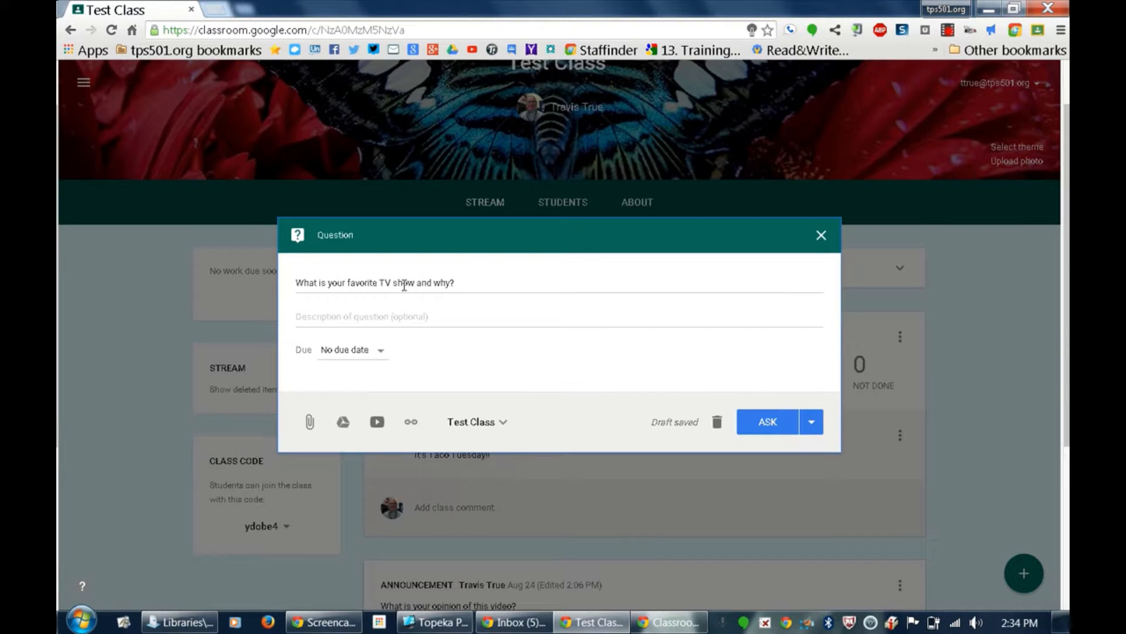
left_click(773, 423)
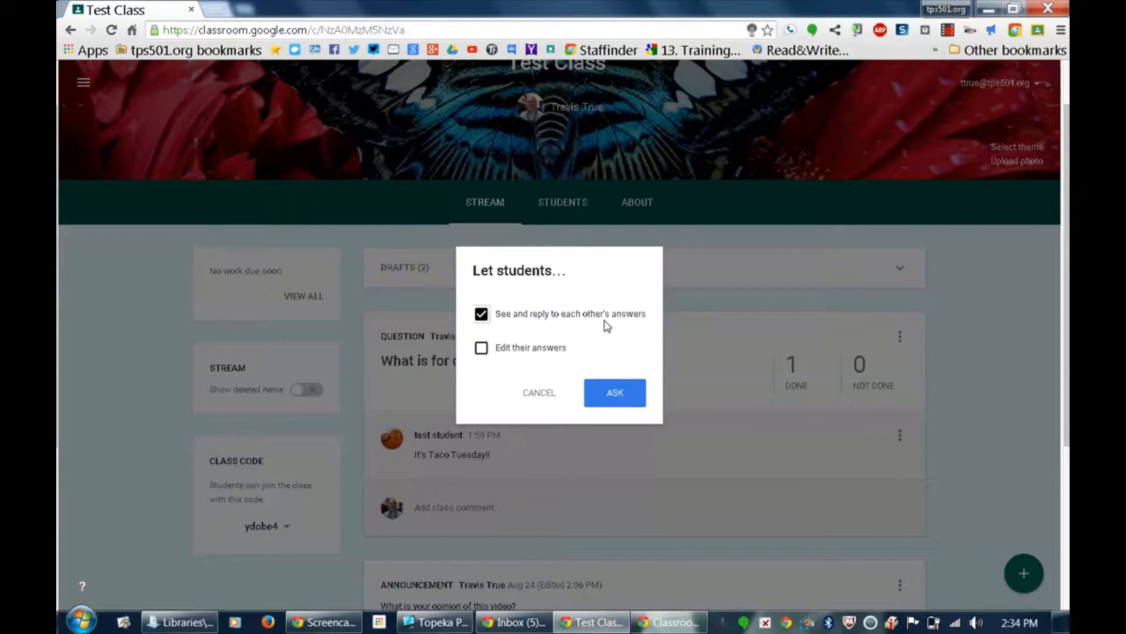
left_click(481, 315)
left_click(482, 316)
left_click(481, 349)
left_click(481, 350)
left_click(596, 396)
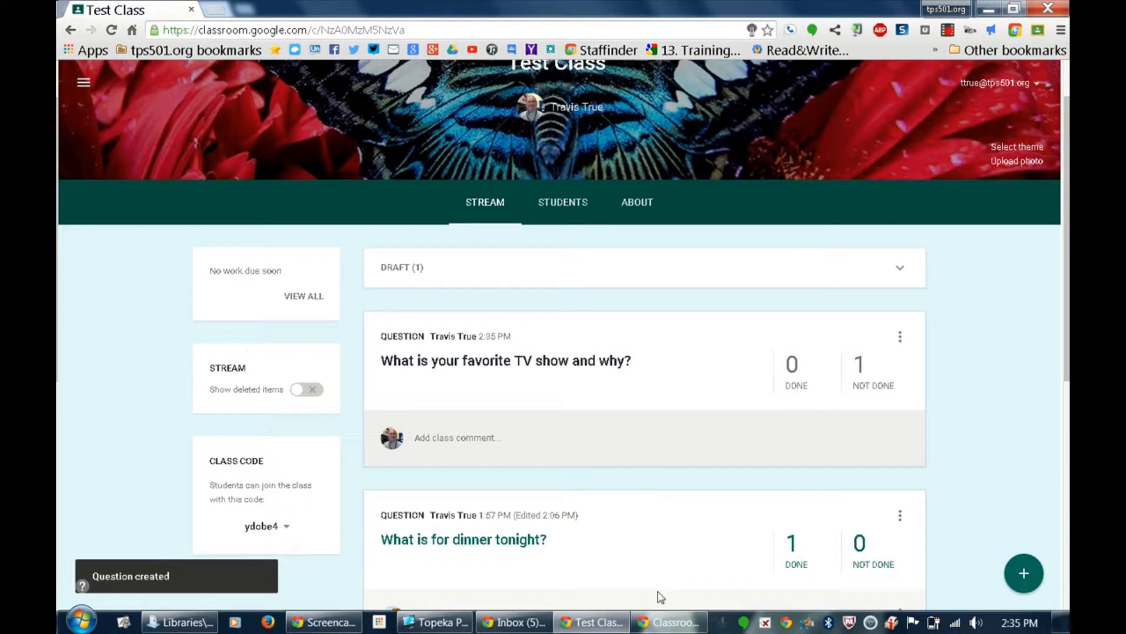
Step: Switch to the test student's Classroom browser window and open Test Class there
mouse_move(659, 626)
left_click(780, 534)
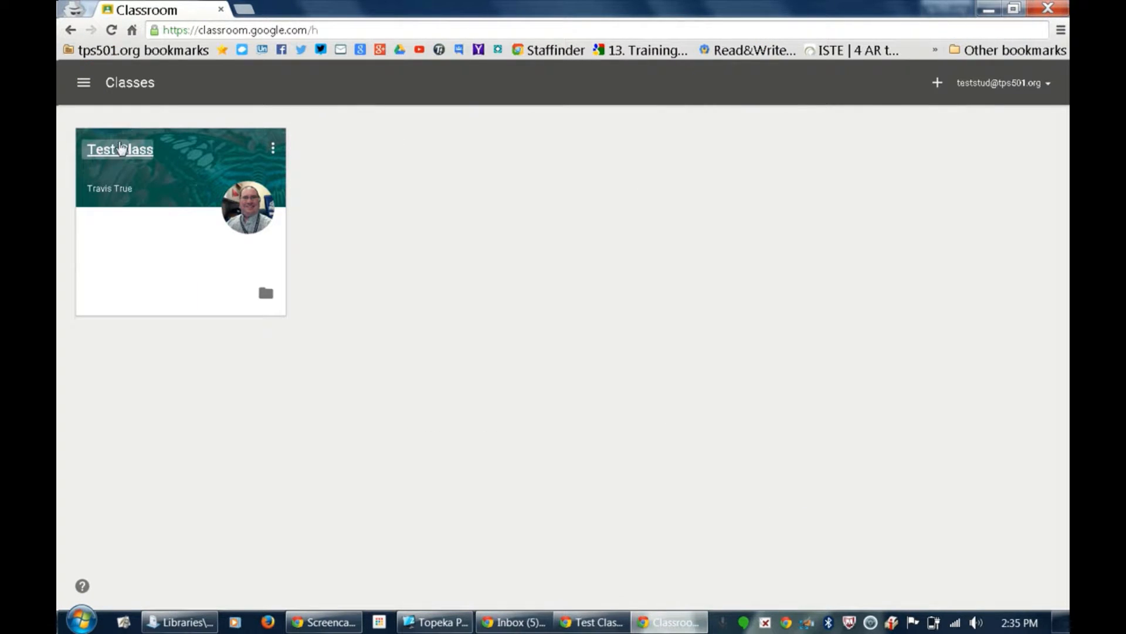
left_click(121, 151)
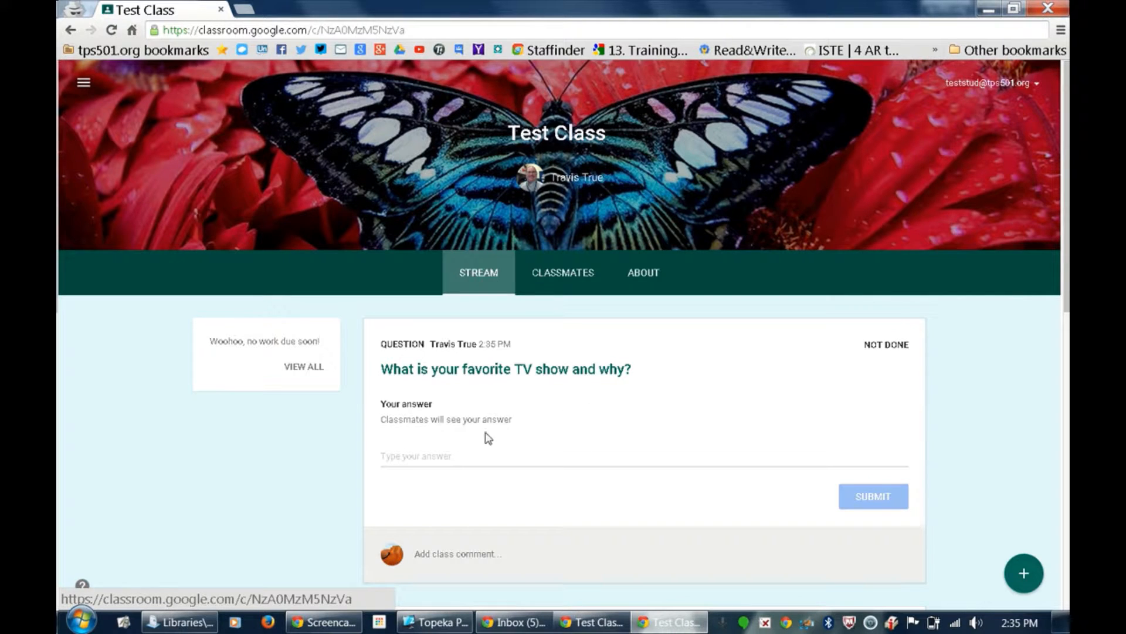
Step: Answer the favorite TV show question with "The Walking Dead. I like zombies" and submit it
left_click(479, 456)
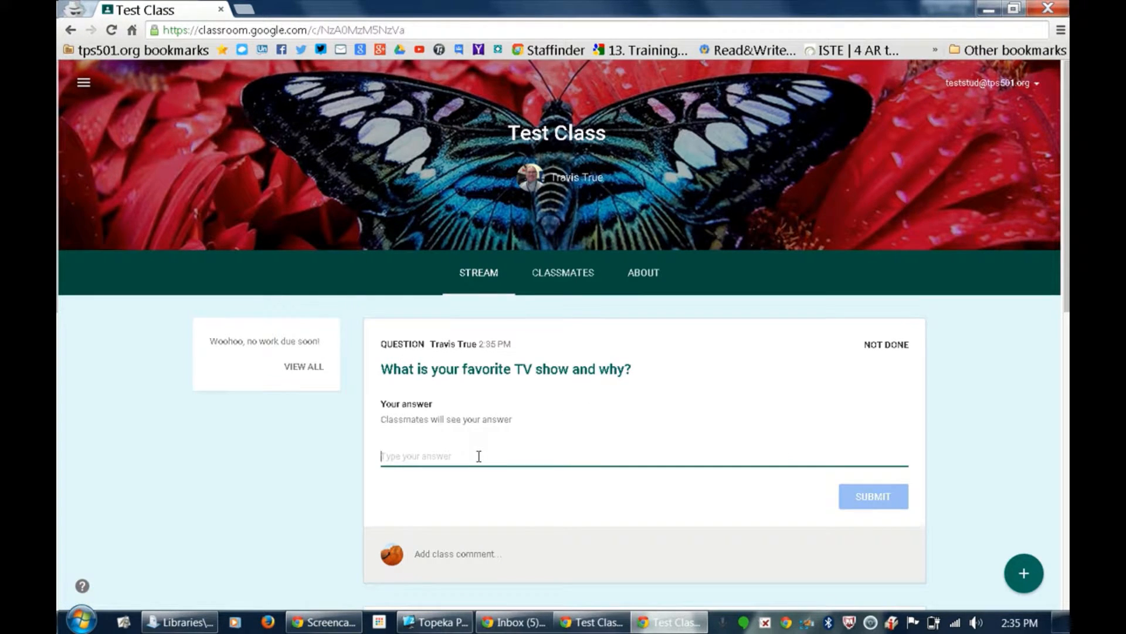
type("The wa")
key("BackSpace")
key("BackSpace")
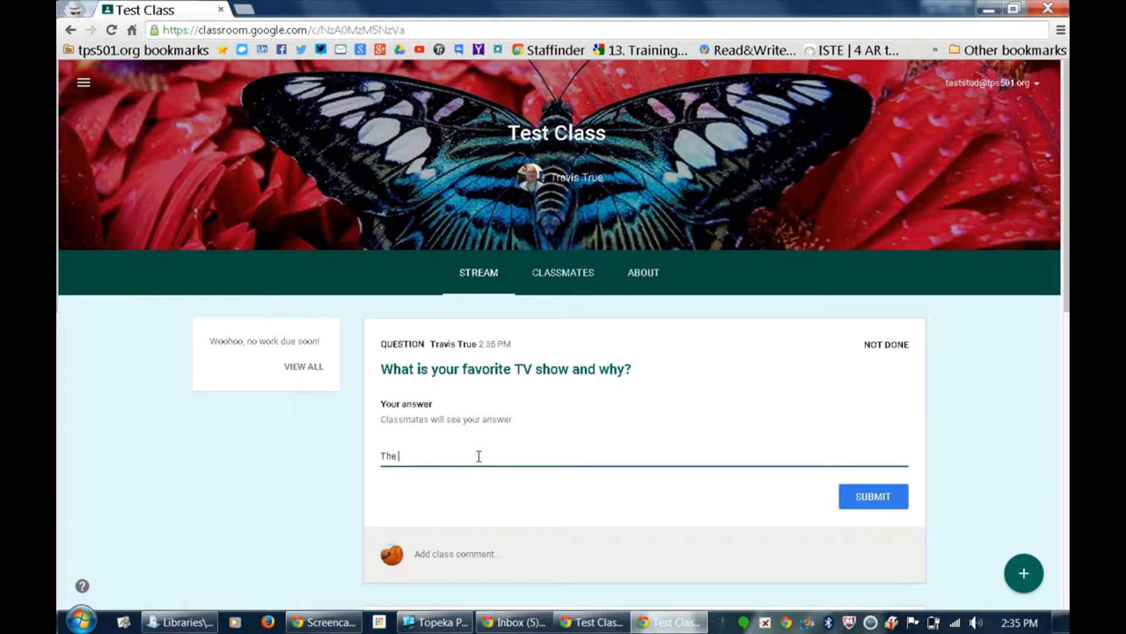
type("Walking Dead. I like zombies")
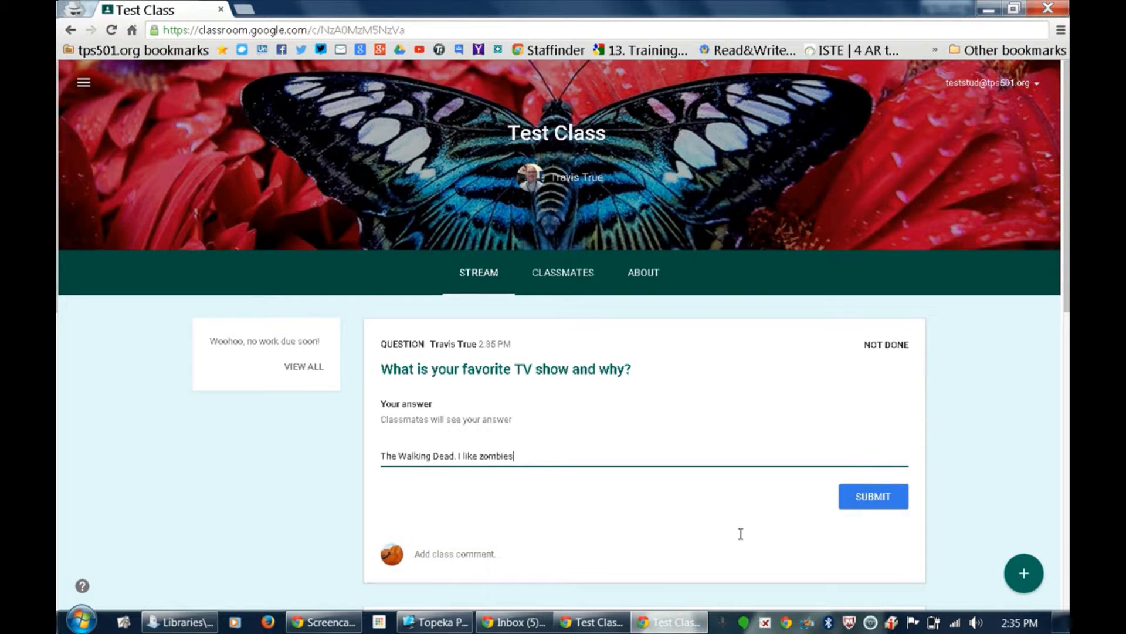
left_click(868, 502)
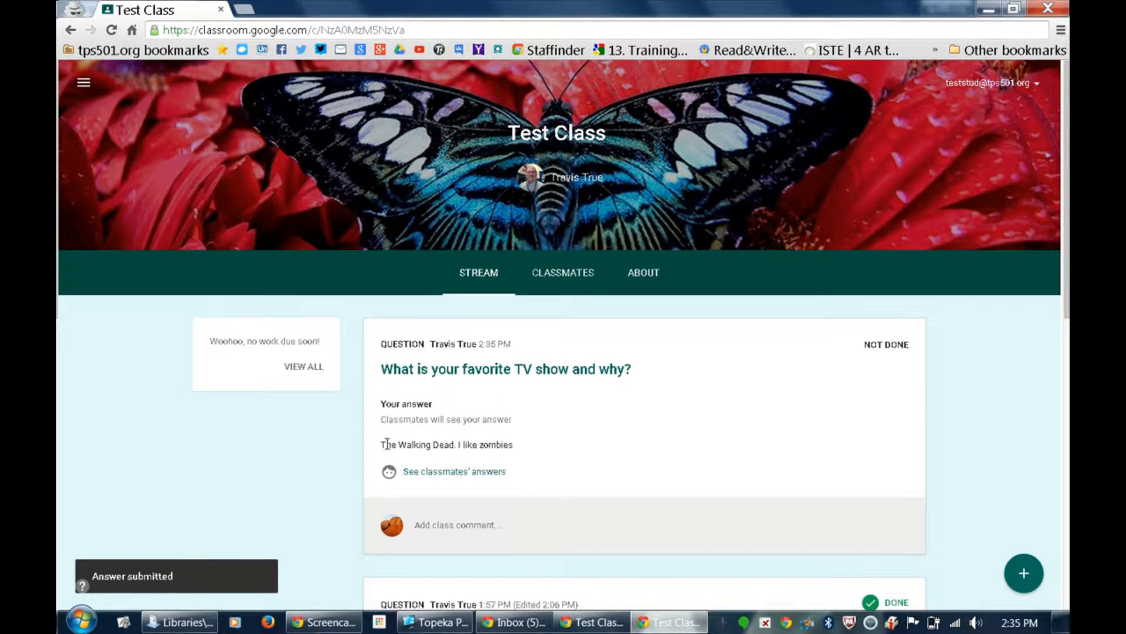
Step: Review the submitted answer, look at the classmates' answers, and return to the student's own answer page
left_click_drag(382, 444, 511, 450)
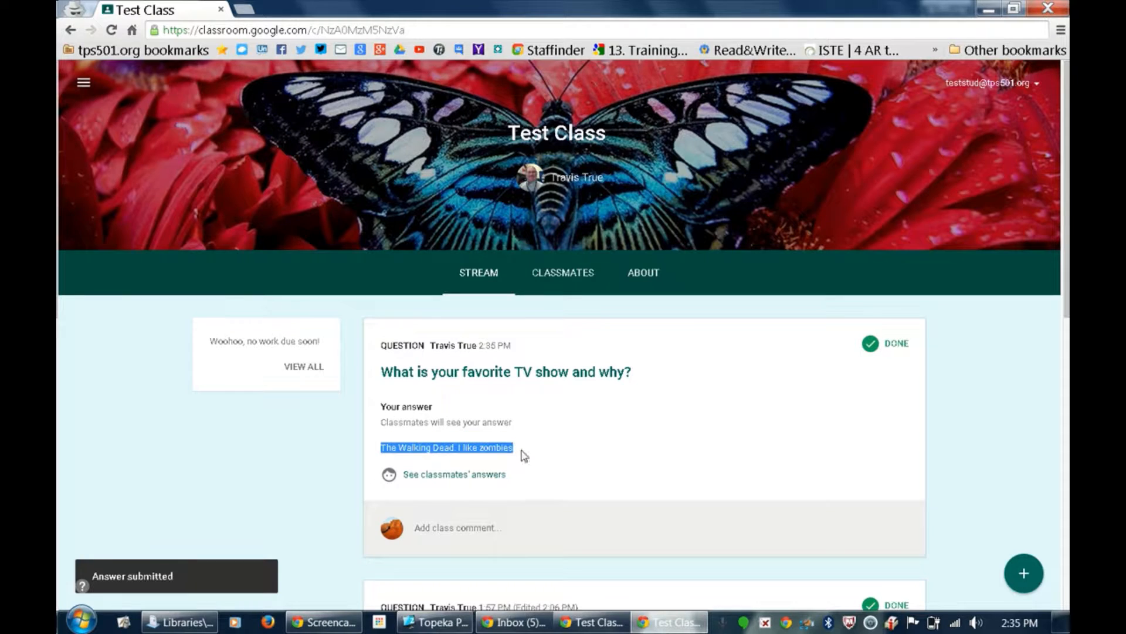
left_click(524, 456)
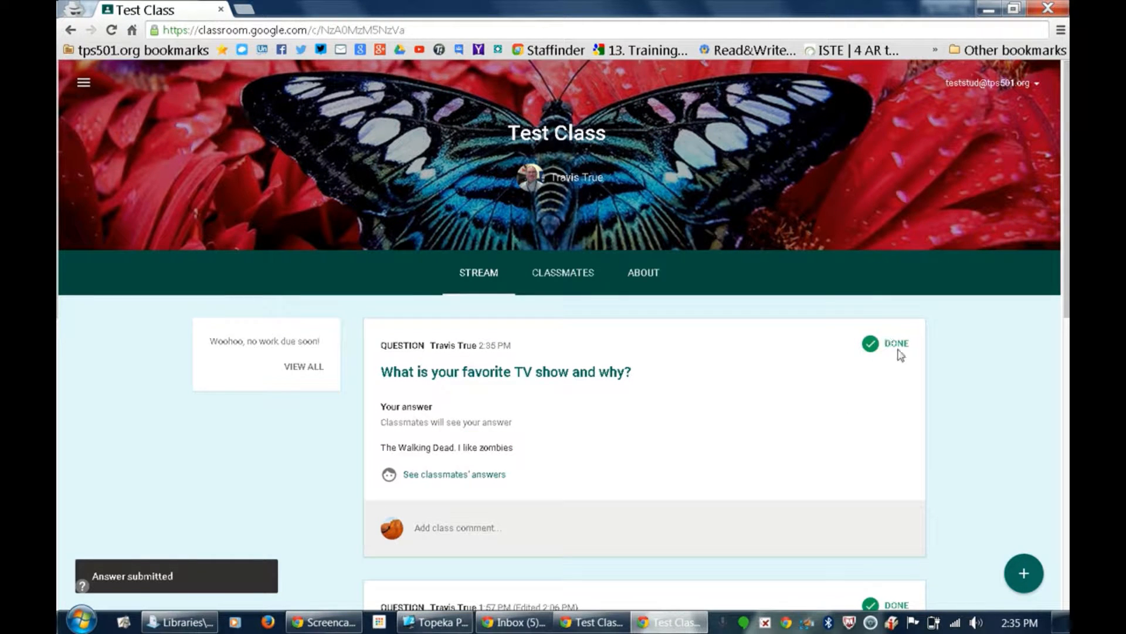
left_click(466, 476)
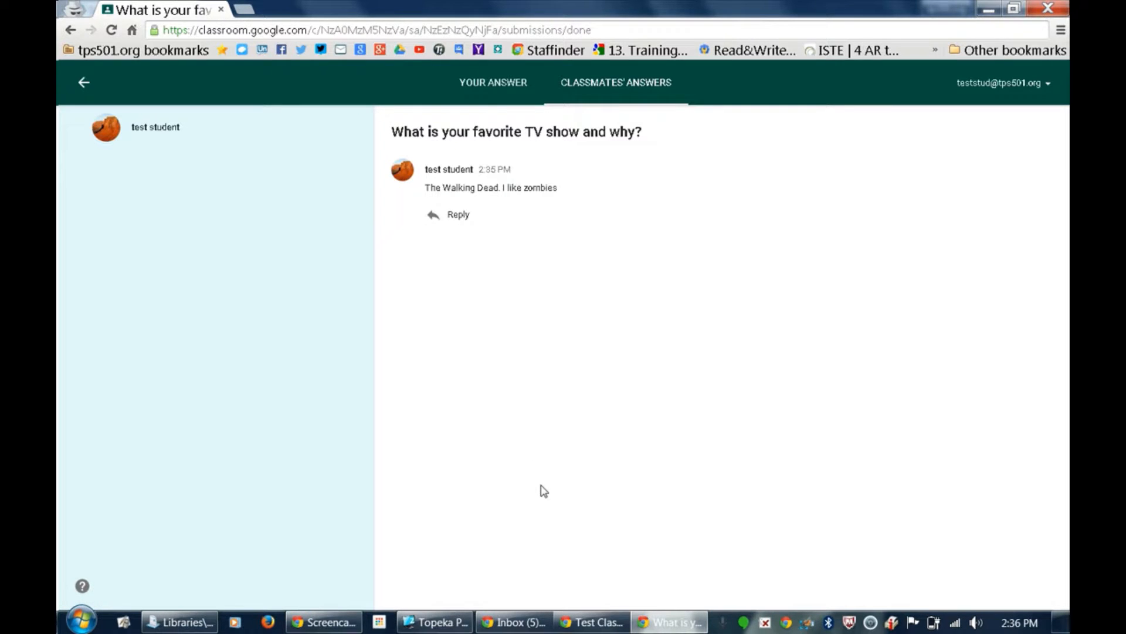
left_click(501, 83)
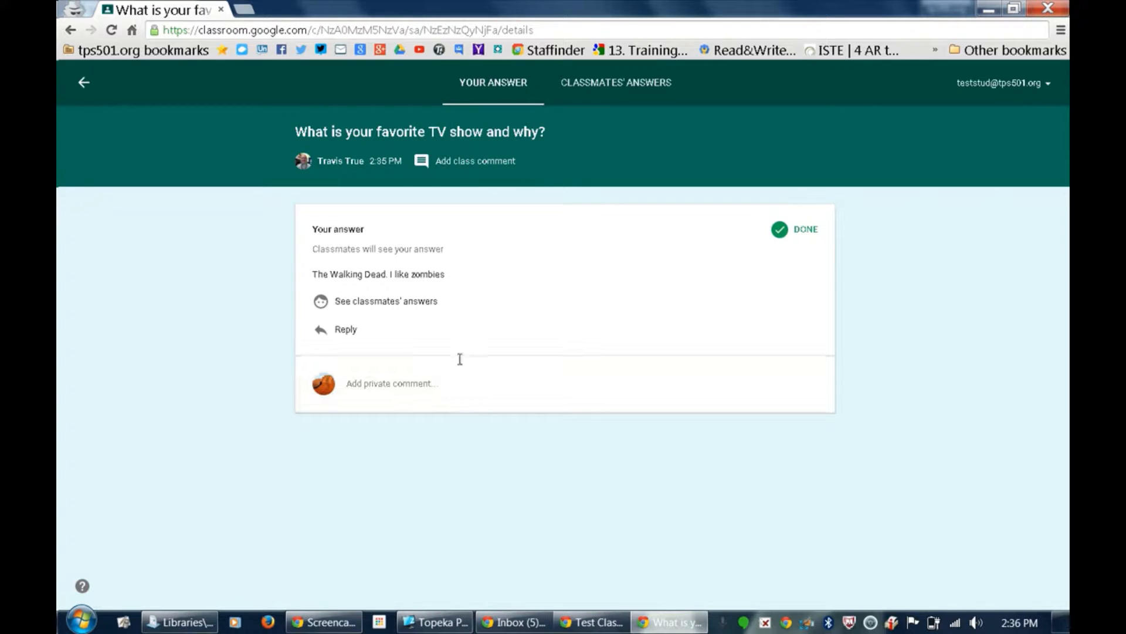
Step: Post the class comment "Zombies RULE!" on the question and close the class comments
left_click(453, 166)
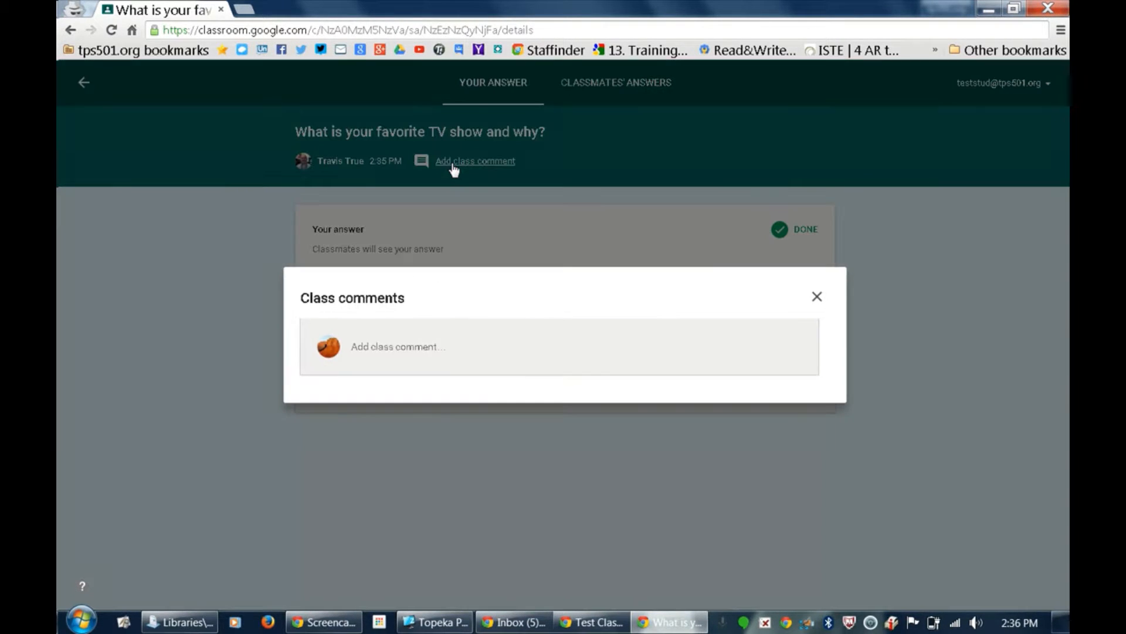
left_click(448, 346)
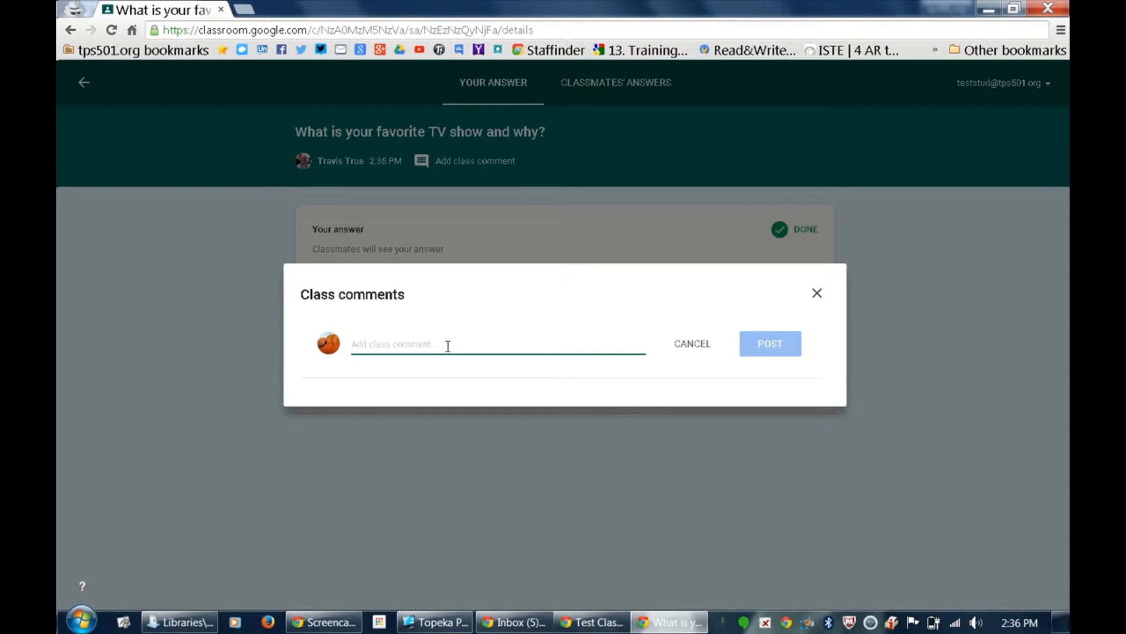
type("z")
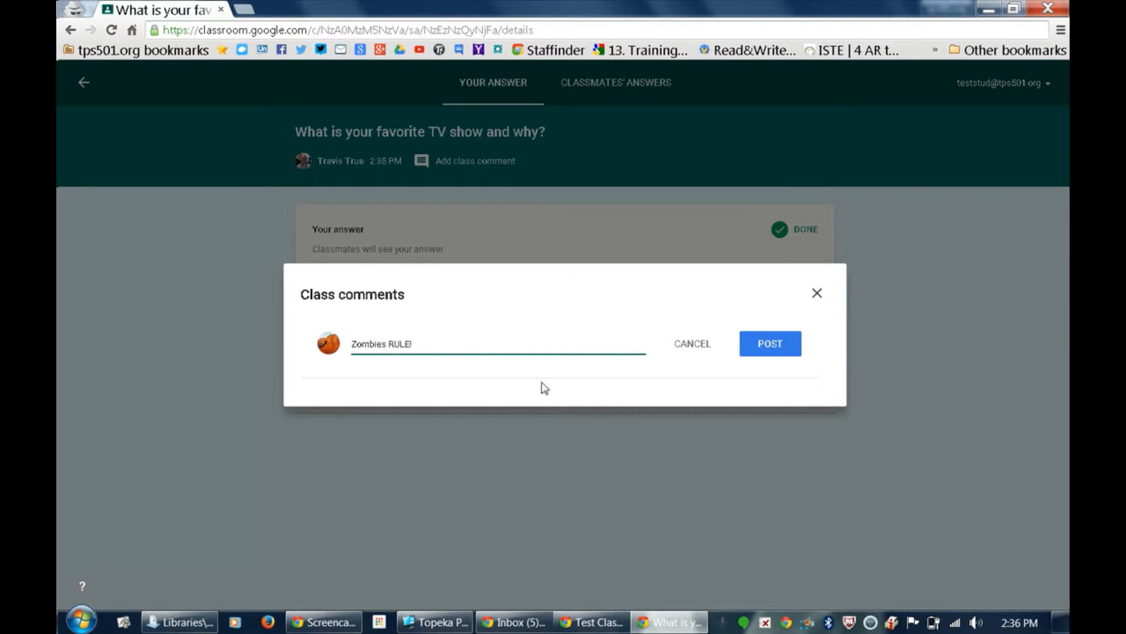
left_click(757, 349)
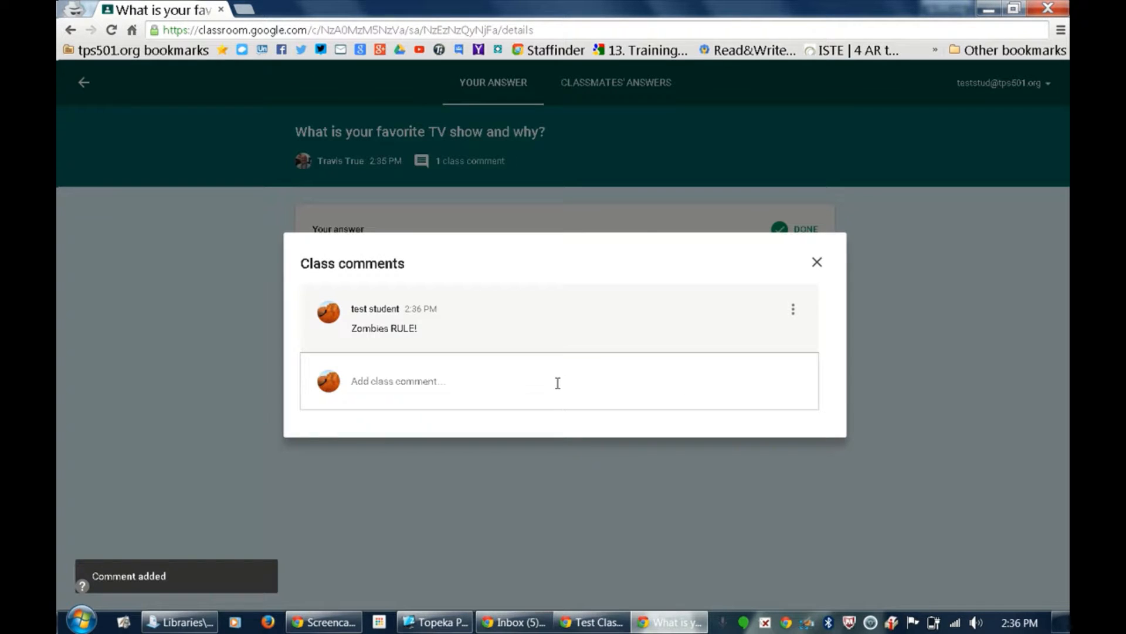
left_click(818, 262)
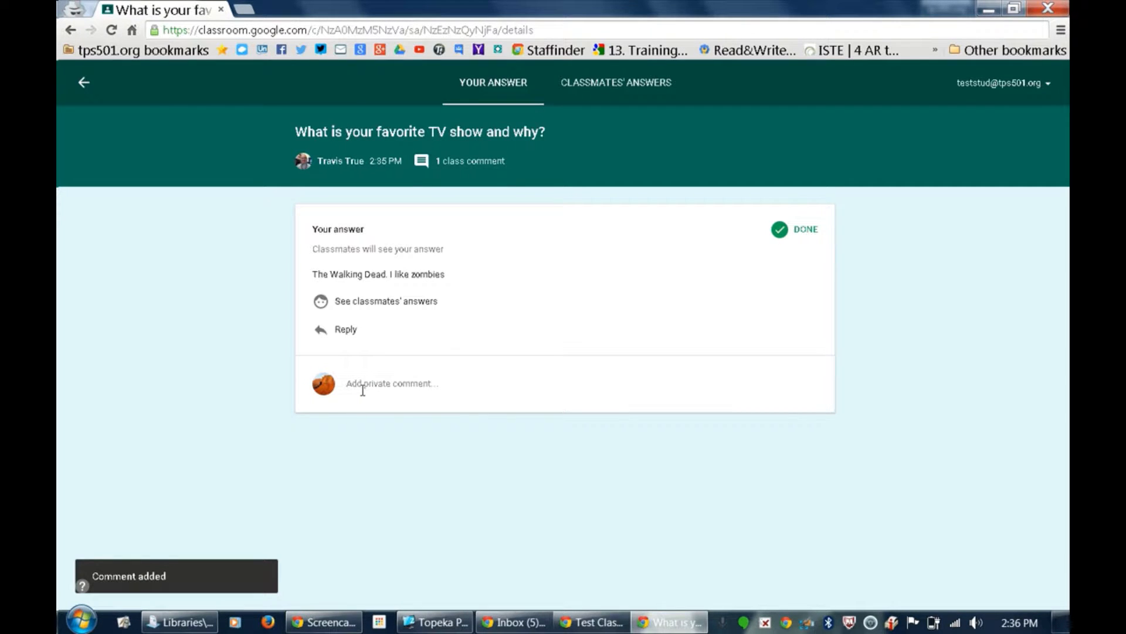
Step: View the classmates' answers, go back to the student's own answer, and return to the Test Class stream
left_click(602, 94)
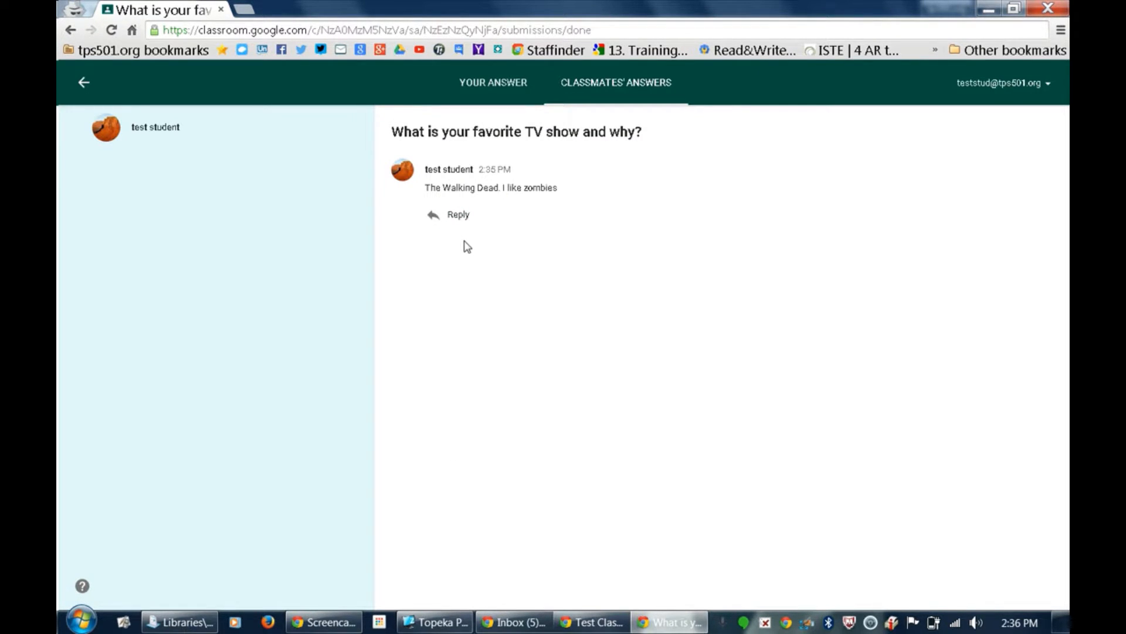
left_click(479, 88)
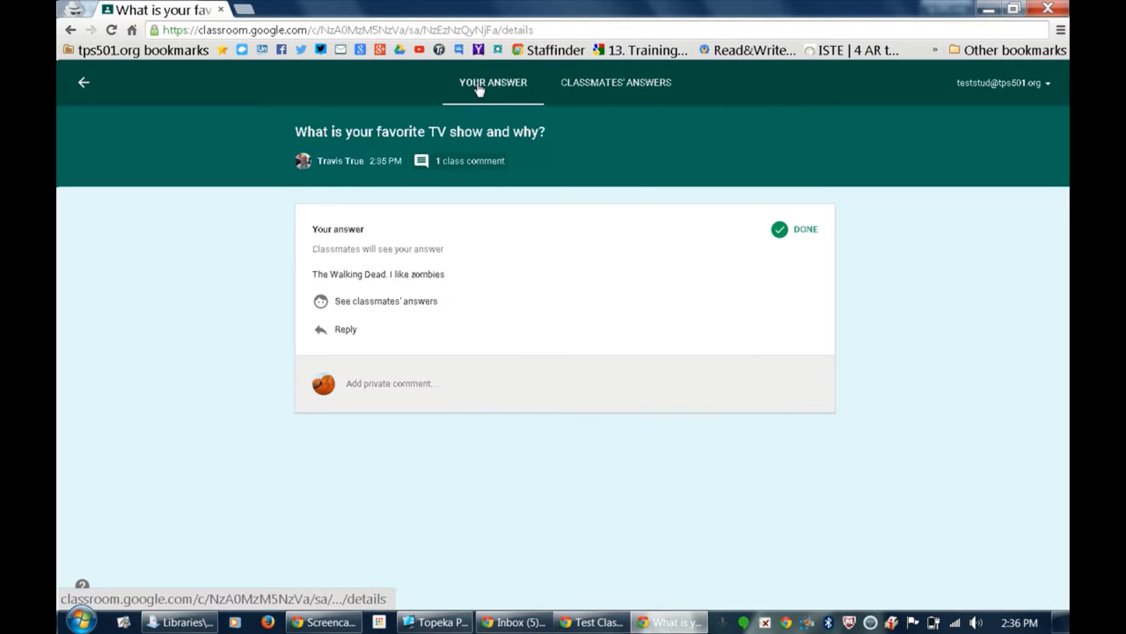
left_click(81, 86)
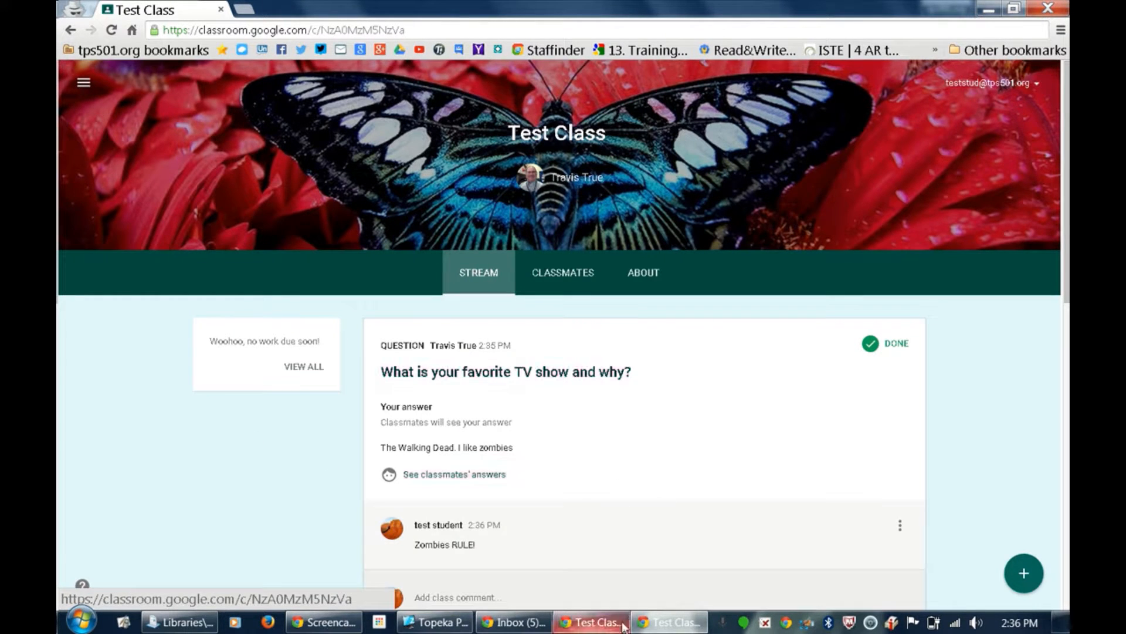
Step: Switch to the teacher's Classroom window, open the completed answers to the favorite TV show question, and select all students who are done
left_click(599, 622)
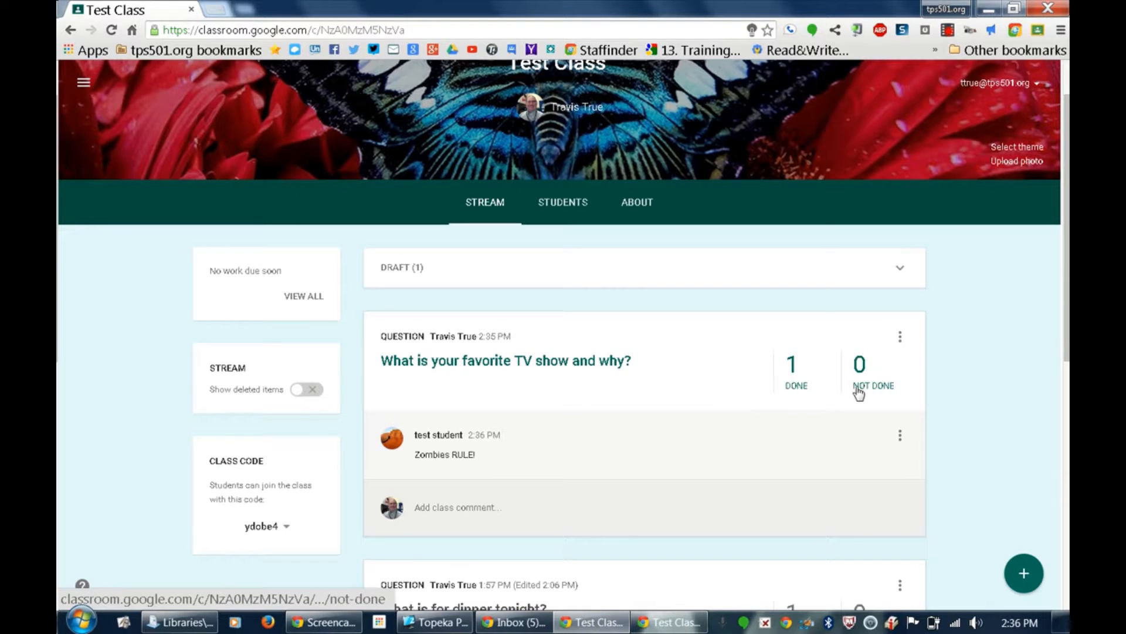
left_click(794, 387)
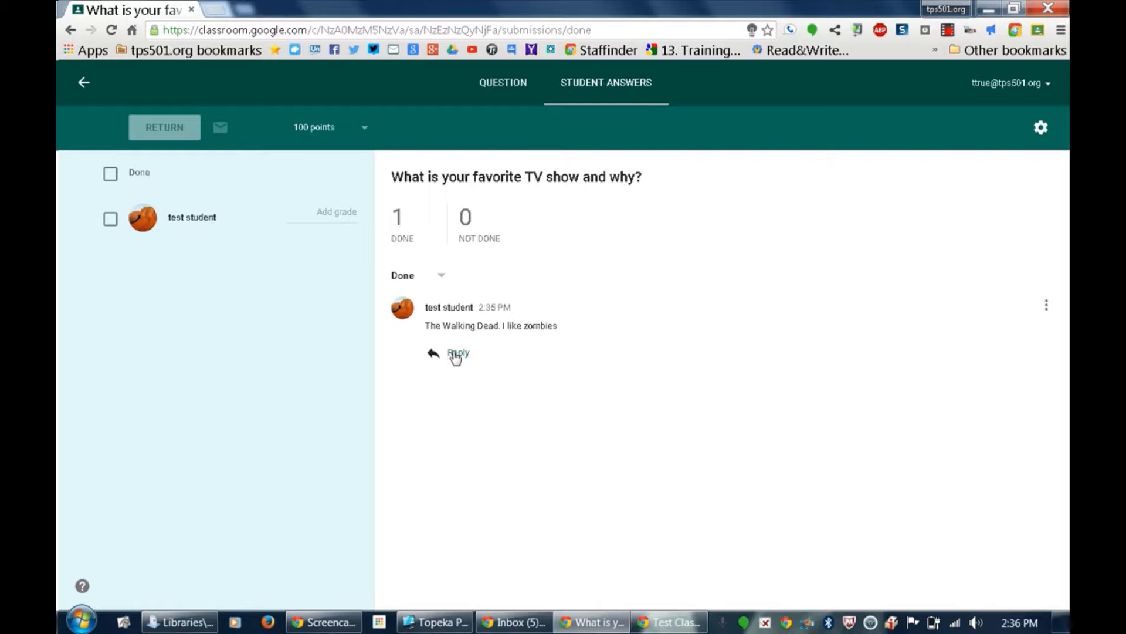
left_click(108, 222)
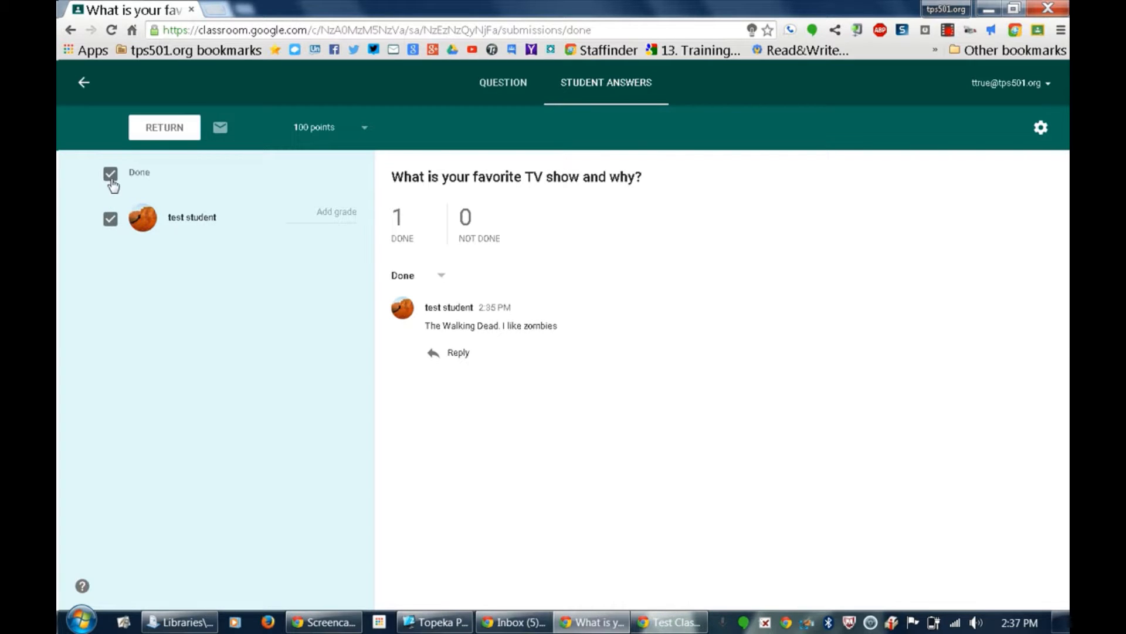
Step: Review the available point values and the answer settings for the question without changing them
left_click(364, 127)
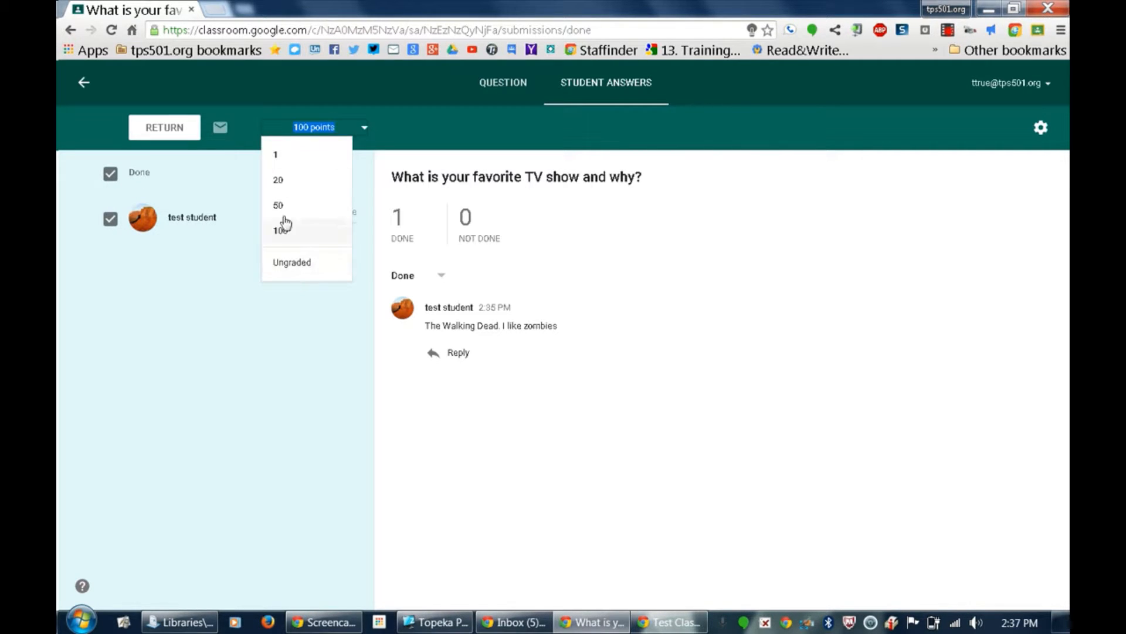
left_click(284, 318)
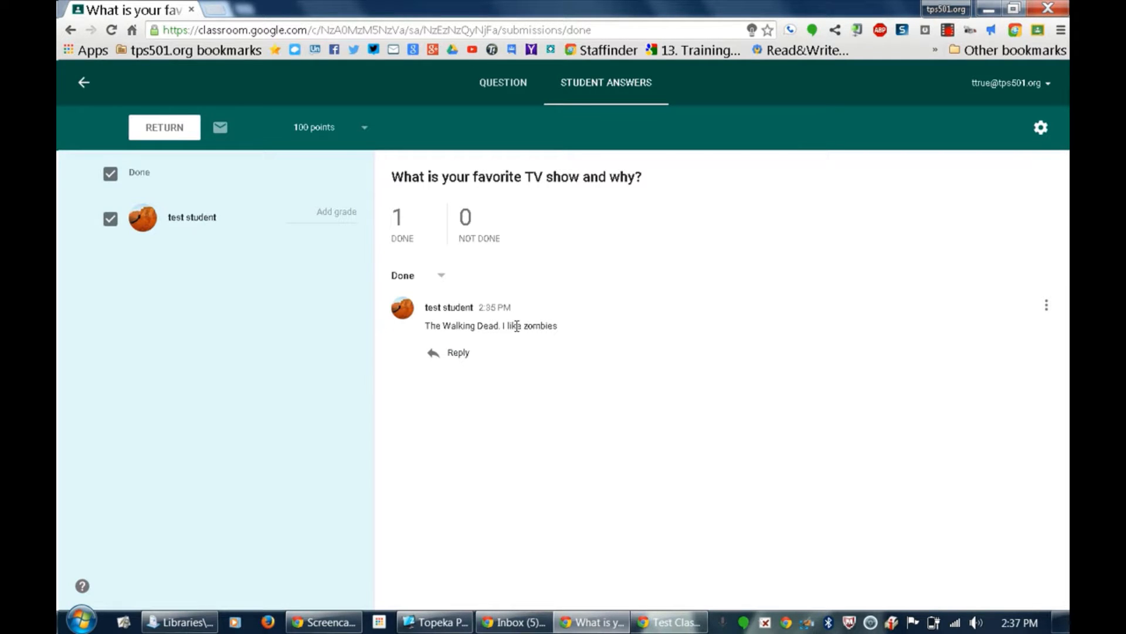
left_click(1040, 130)
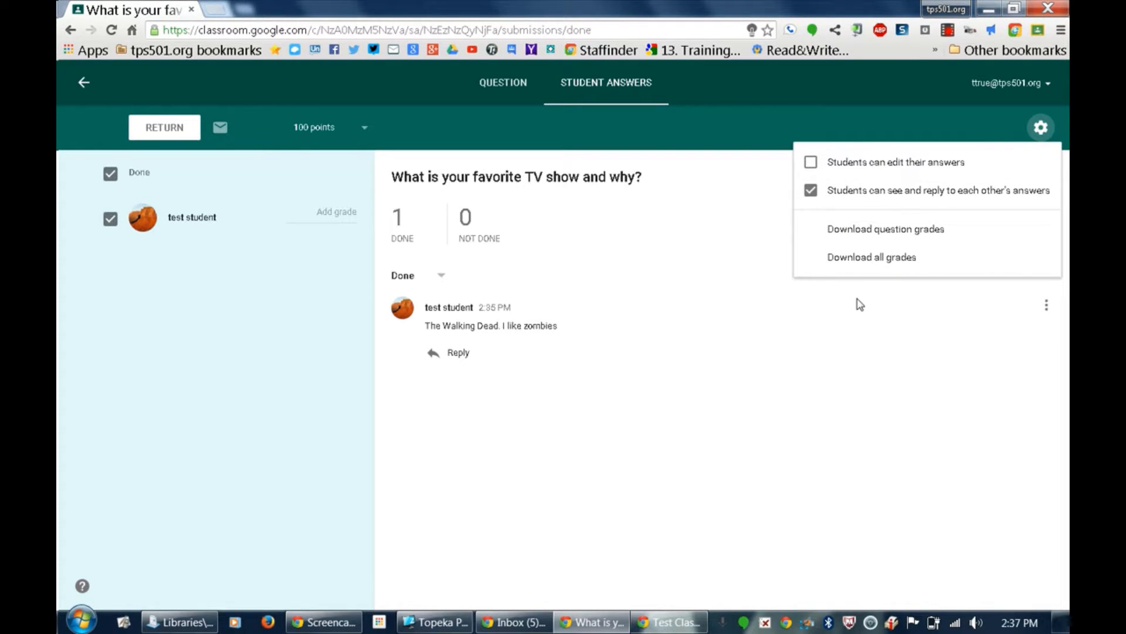
left_click(844, 113)
Step: View the question's class comments as the teacher and return to the Test Class stream
left_click(514, 87)
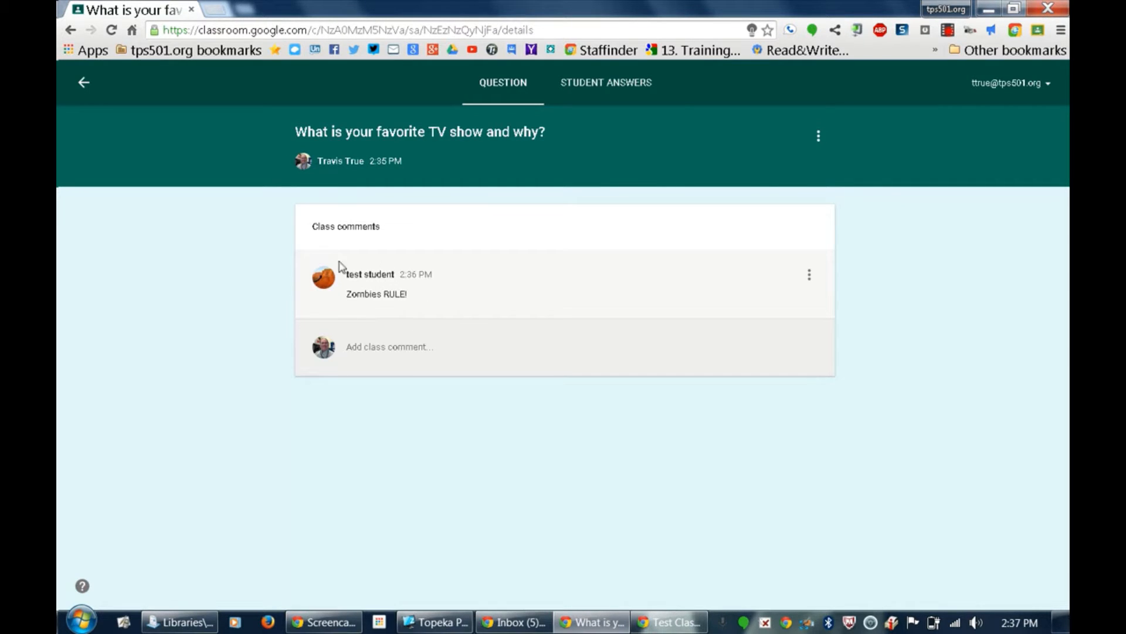
left_click(600, 88)
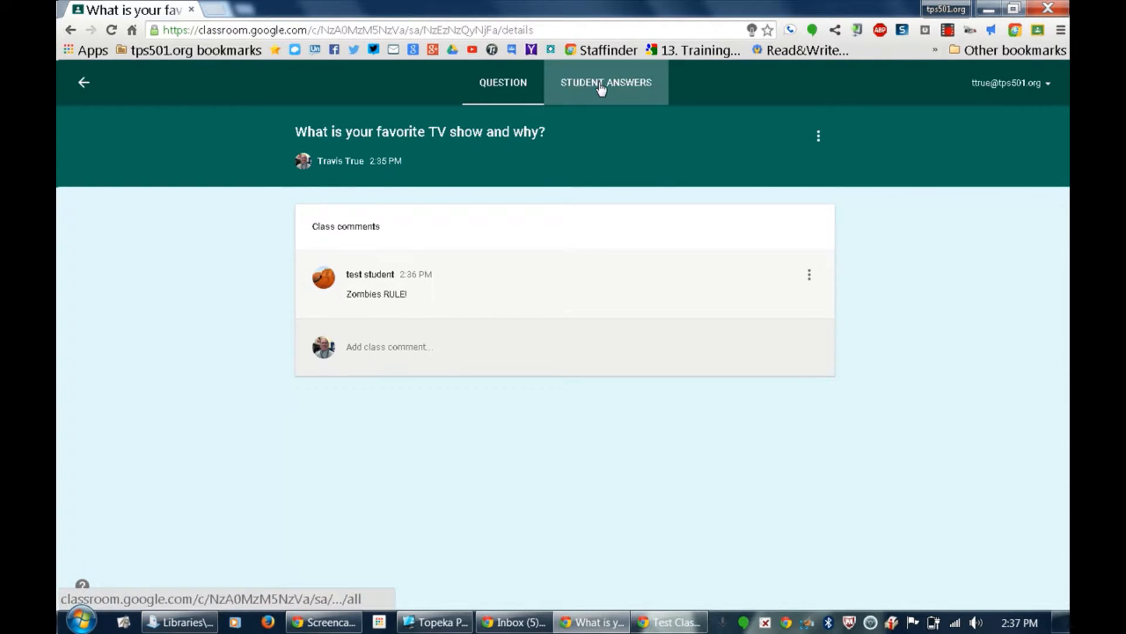
left_click(85, 87)
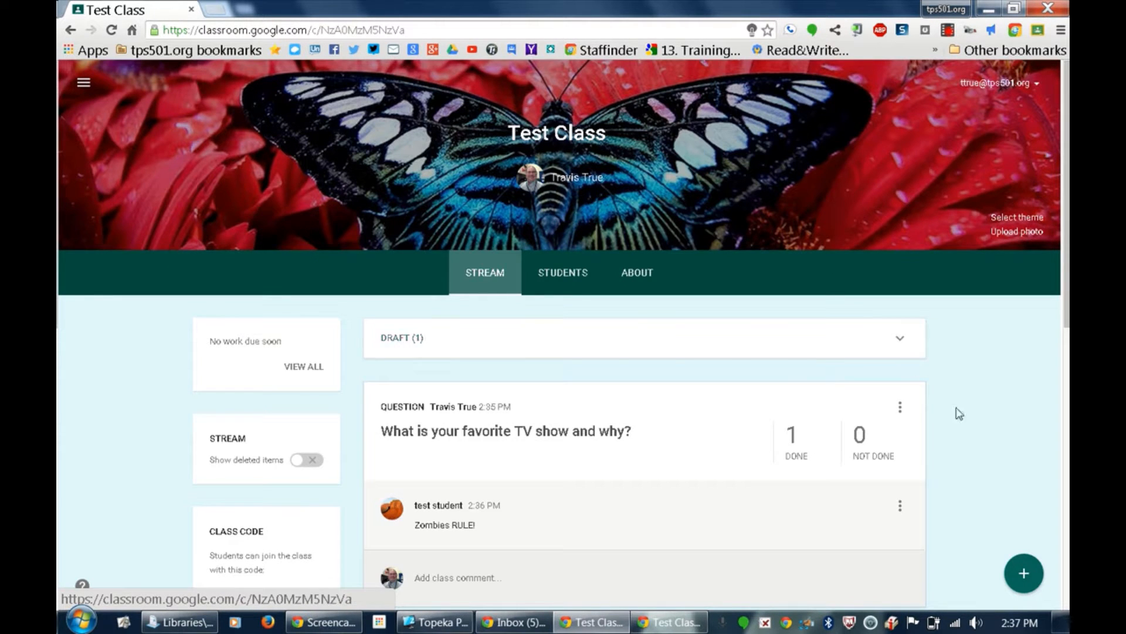
Step: Reuse the "What do you teach?" announcement from the archived I.A. Summer Camp class, with new copies of all attachments
mouse_move(1022, 577)
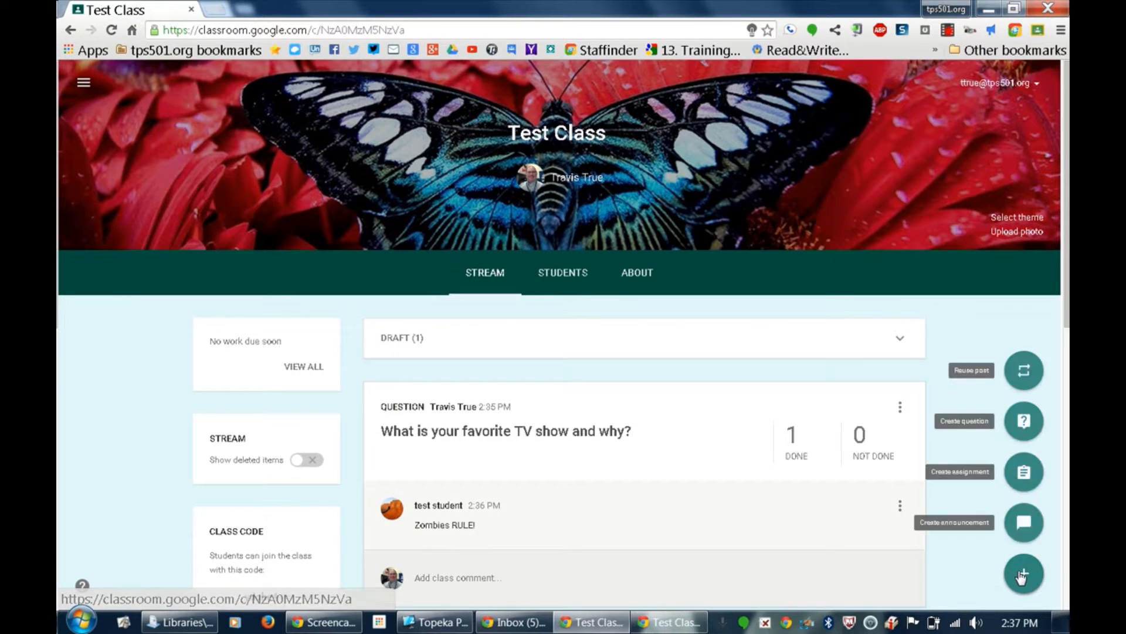
left_click(1025, 372)
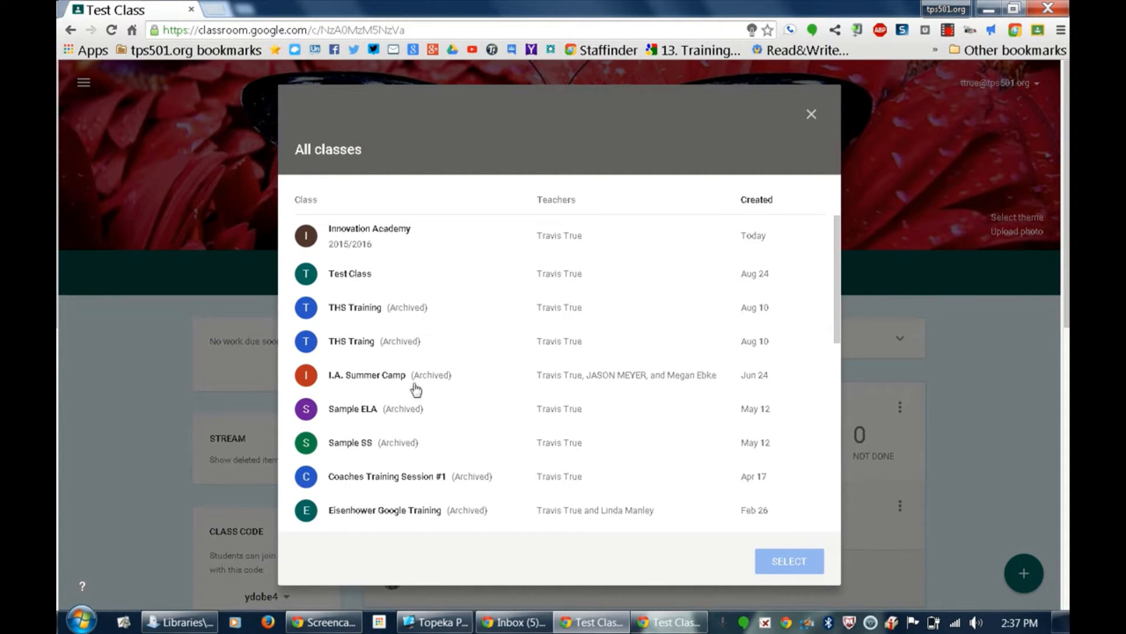
left_click(363, 384)
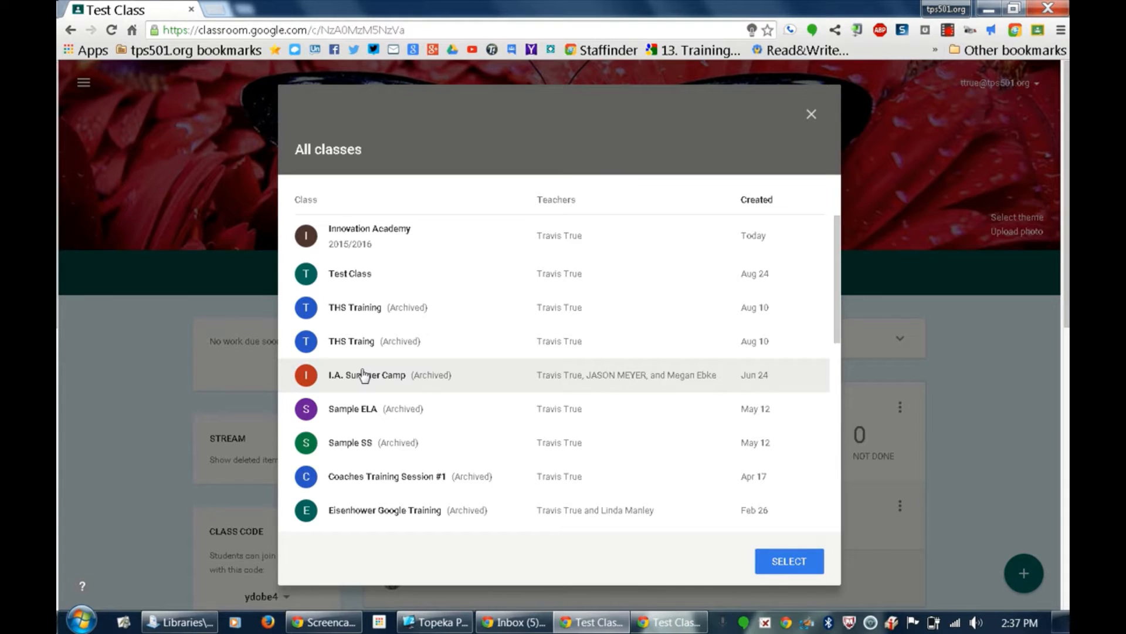
left_click(774, 563)
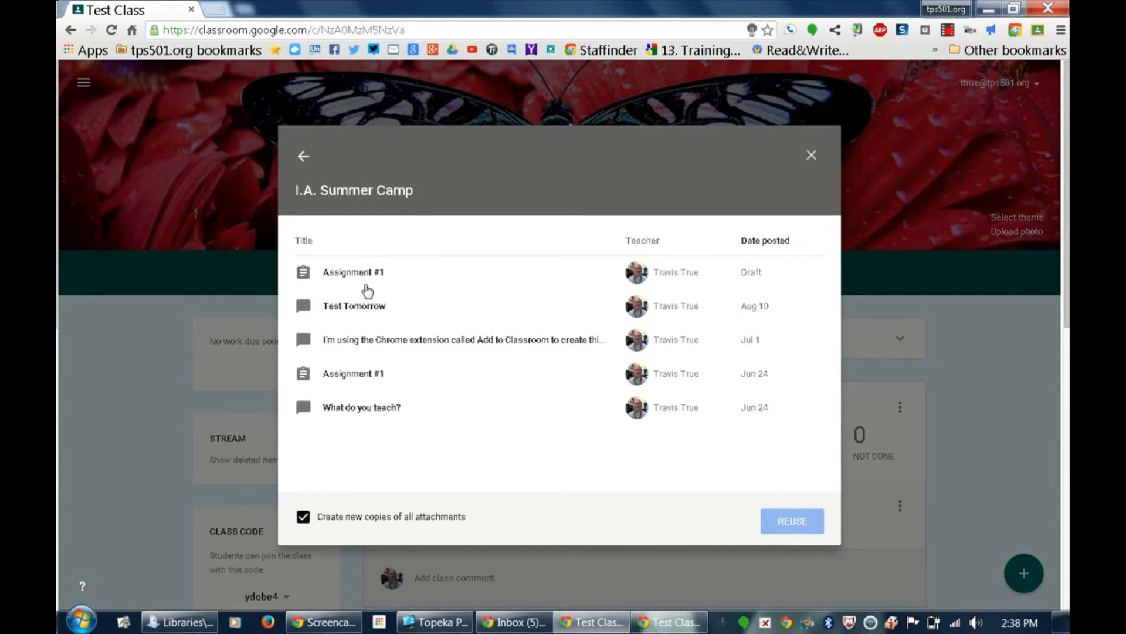
left_click(349, 405)
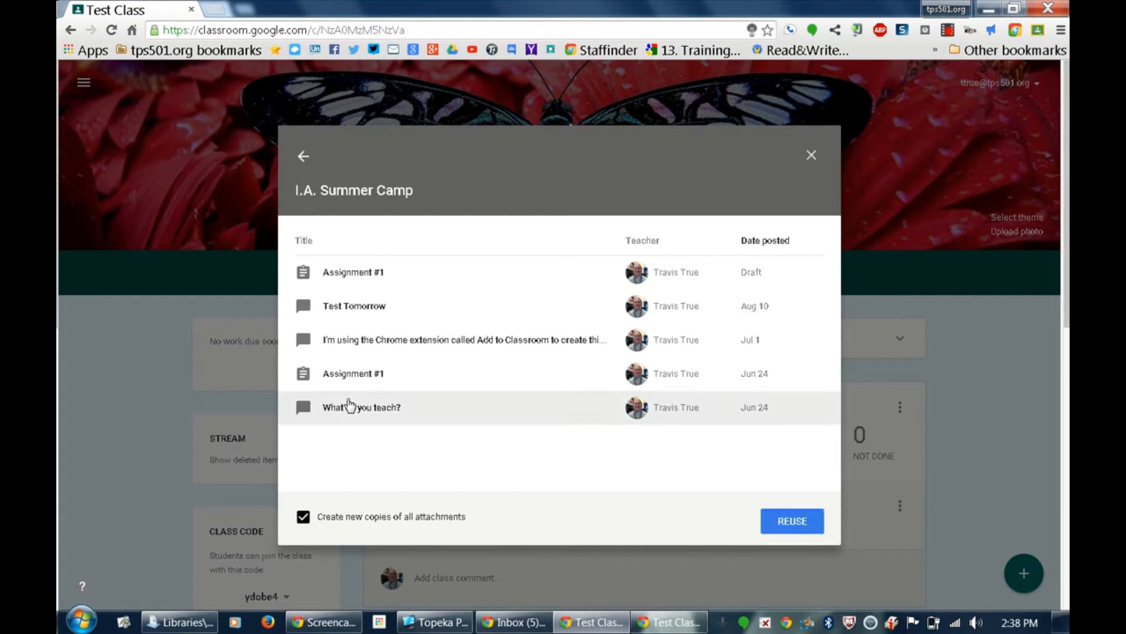
left_click(802, 524)
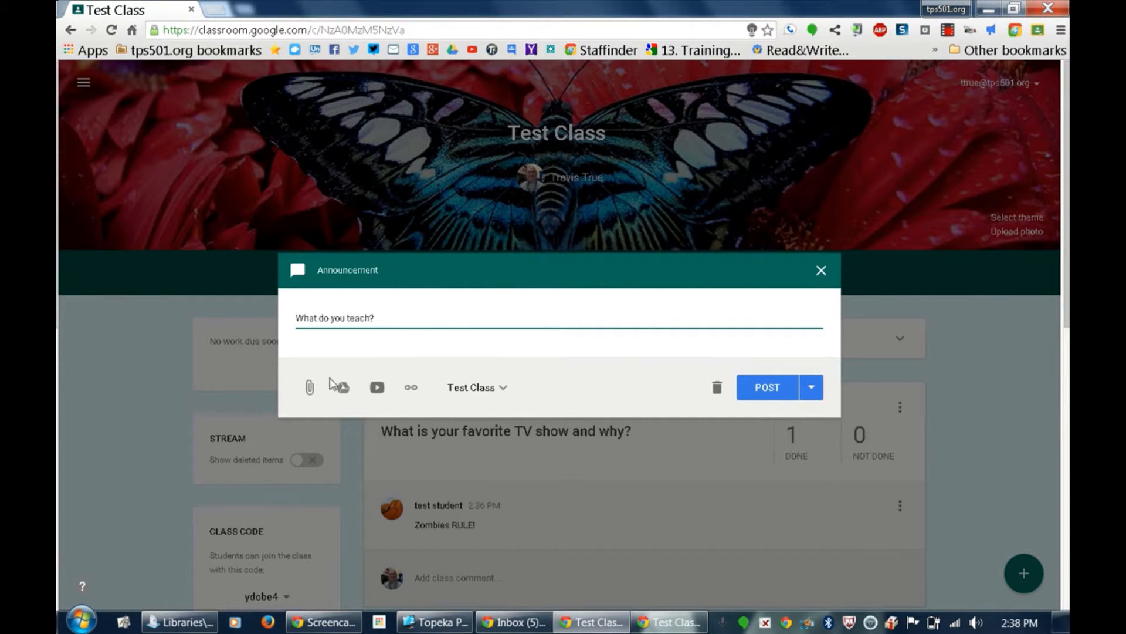
Step: Check the class choices and posting options for the reused announcement, and post it to Test Class only
left_click(500, 388)
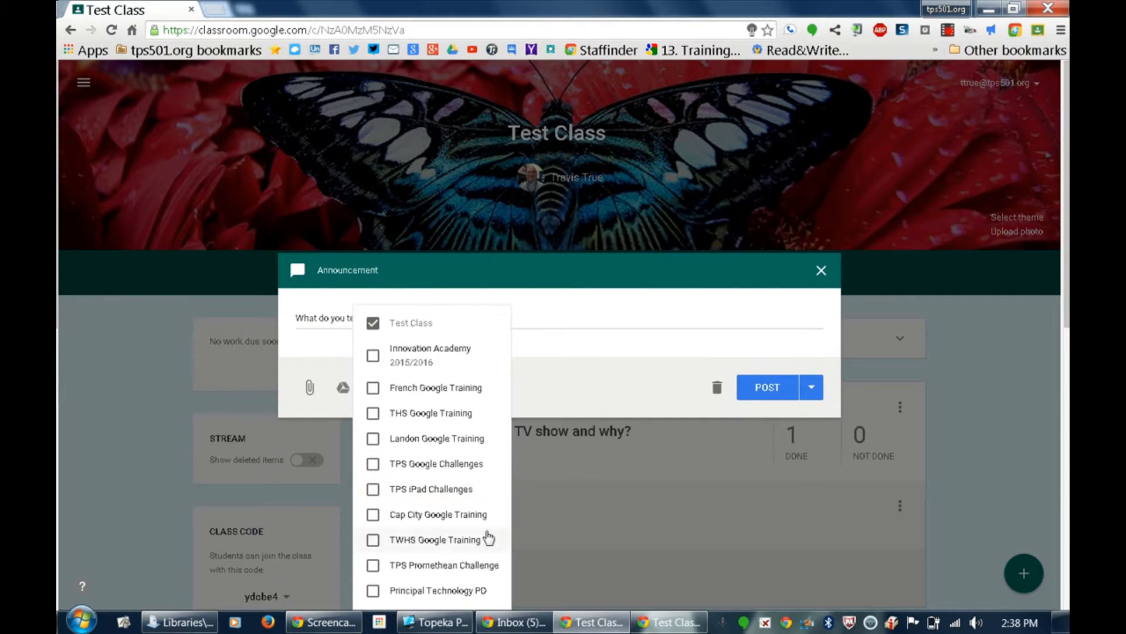
left_click(598, 376)
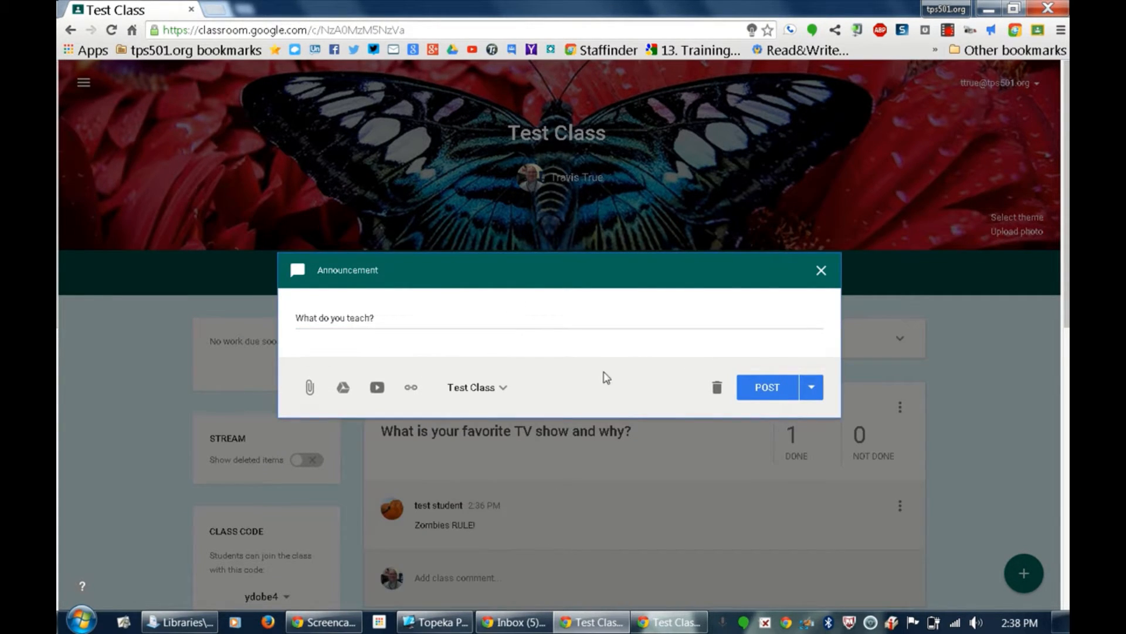
left_click(811, 387)
left_click(633, 377)
left_click(757, 388)
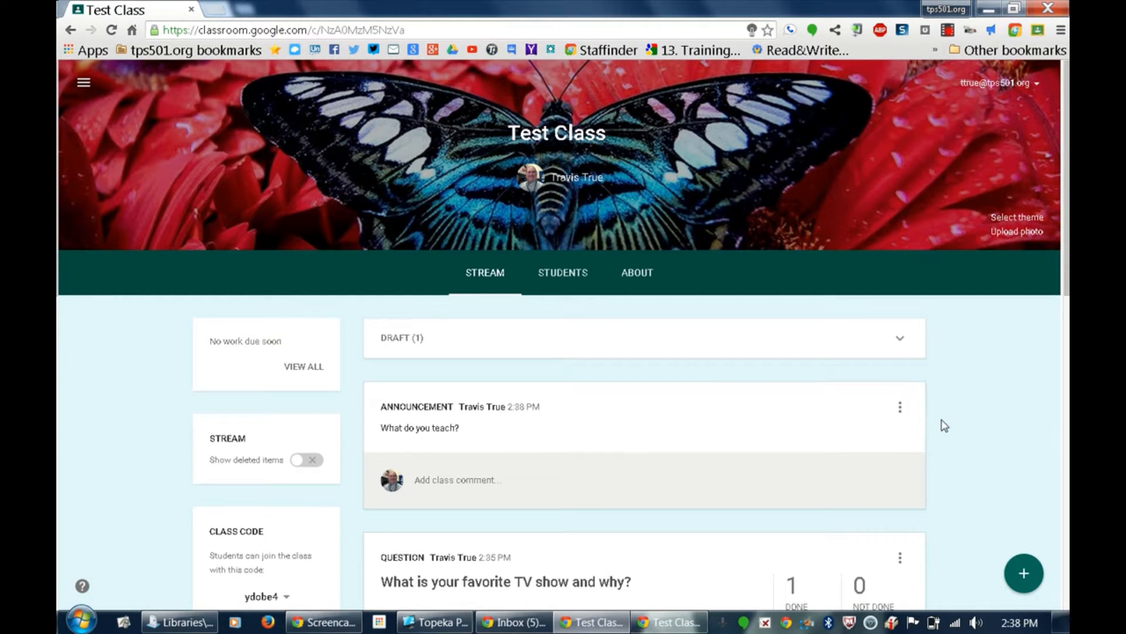
Step: Move the question "What is your favorite TV show and why?" to the top of the stream
scroll(945, 426, "down", 1)
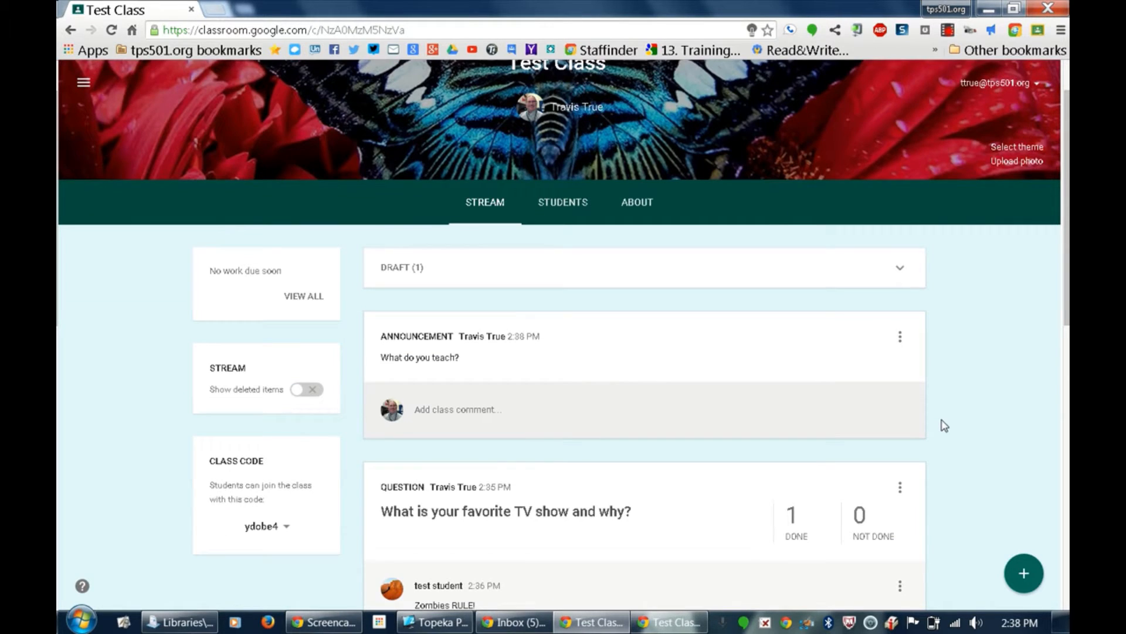
mouse_move(1024, 573)
scroll(988, 377, "down", 1)
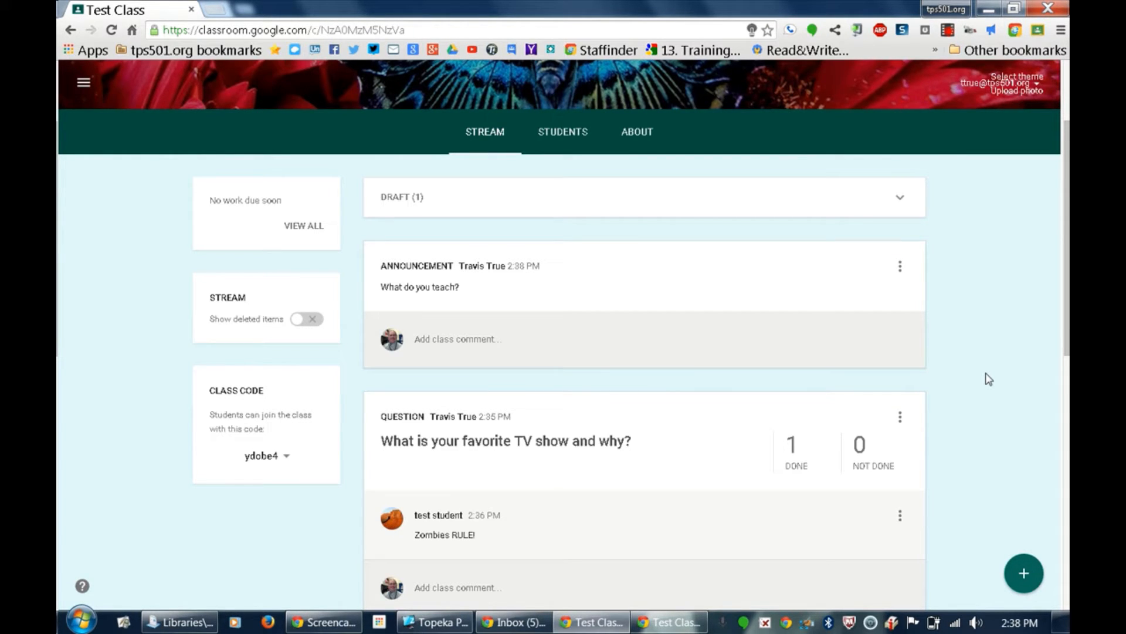
scroll(988, 378, "down", 5)
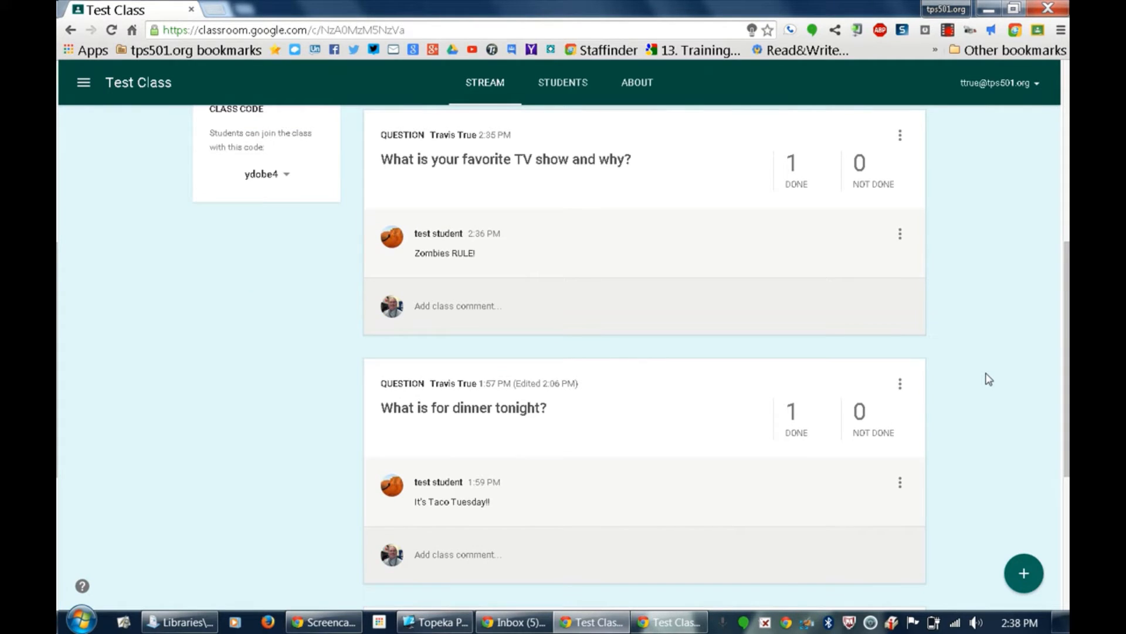
scroll(988, 378, "up", 2)
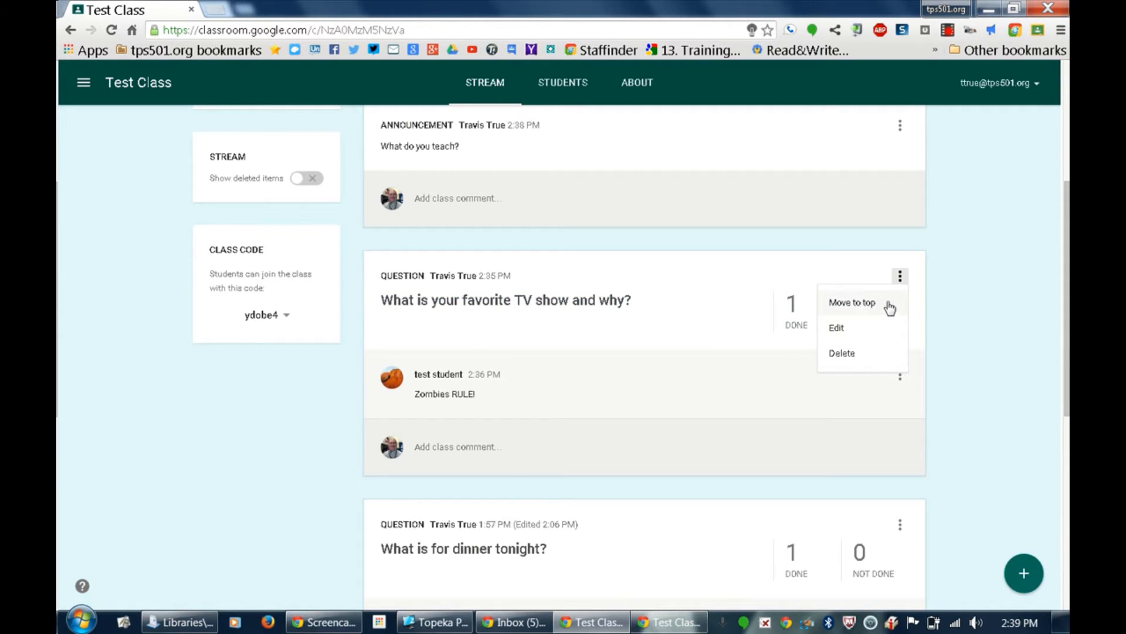
left_click(890, 307)
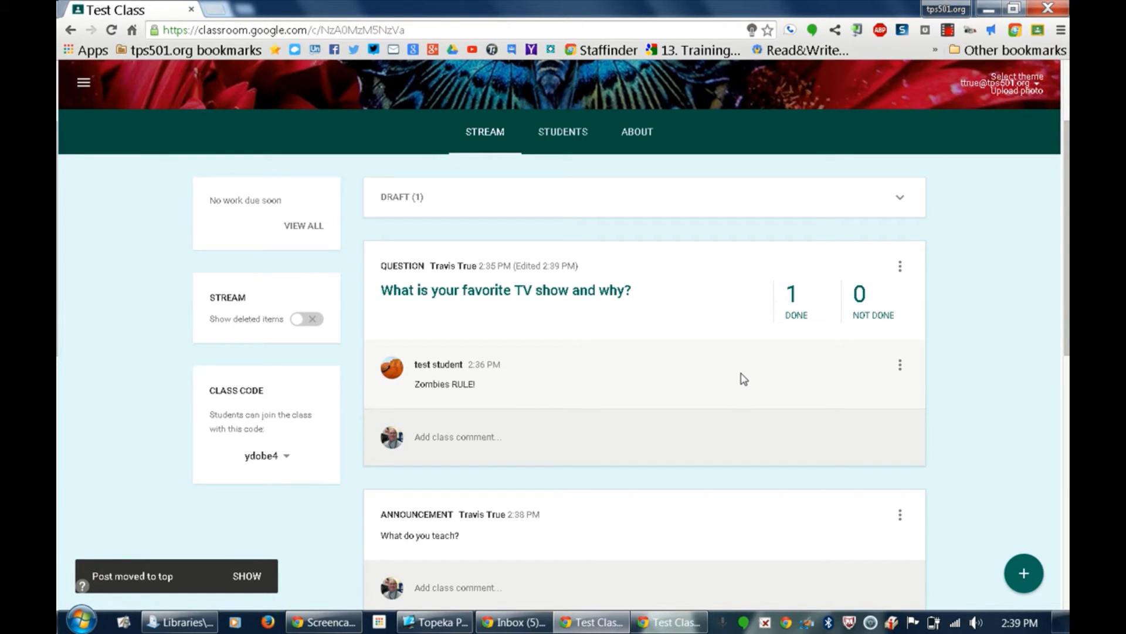
Step: Check the post options of the favorite TV show question and look over the order of posts in the stream
left_click(900, 267)
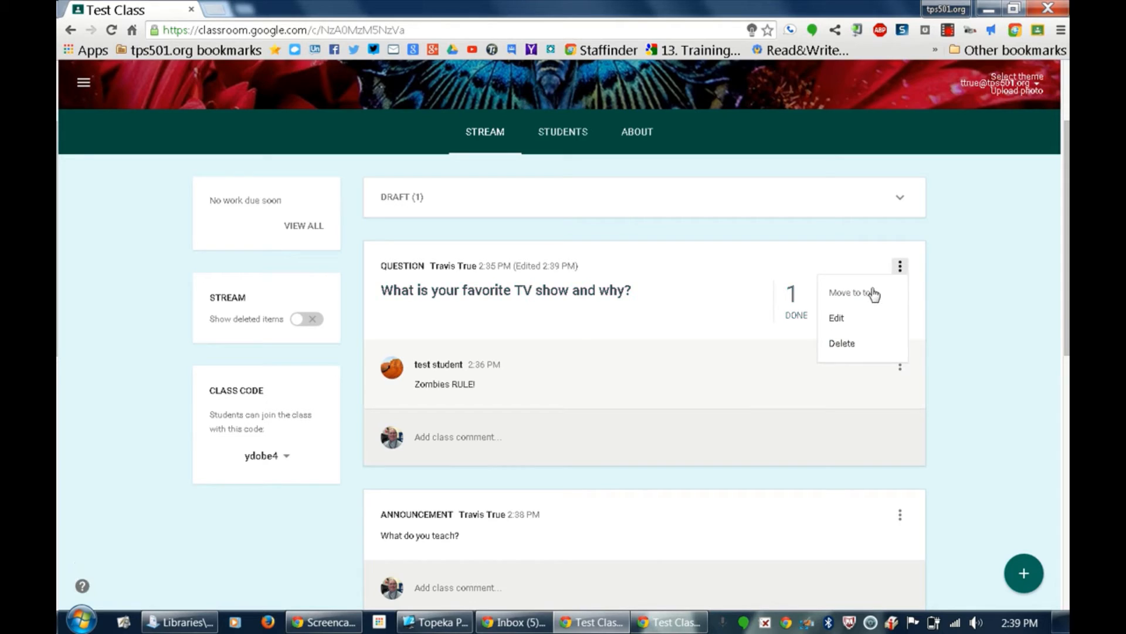
left_click(942, 289)
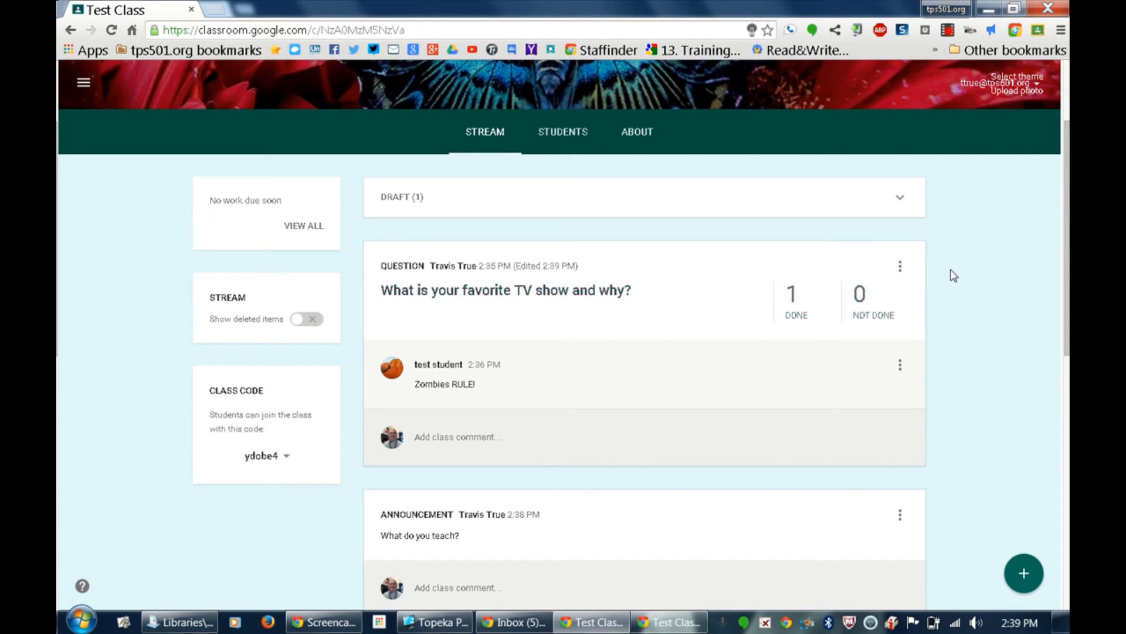
scroll(957, 355, "down", 1)
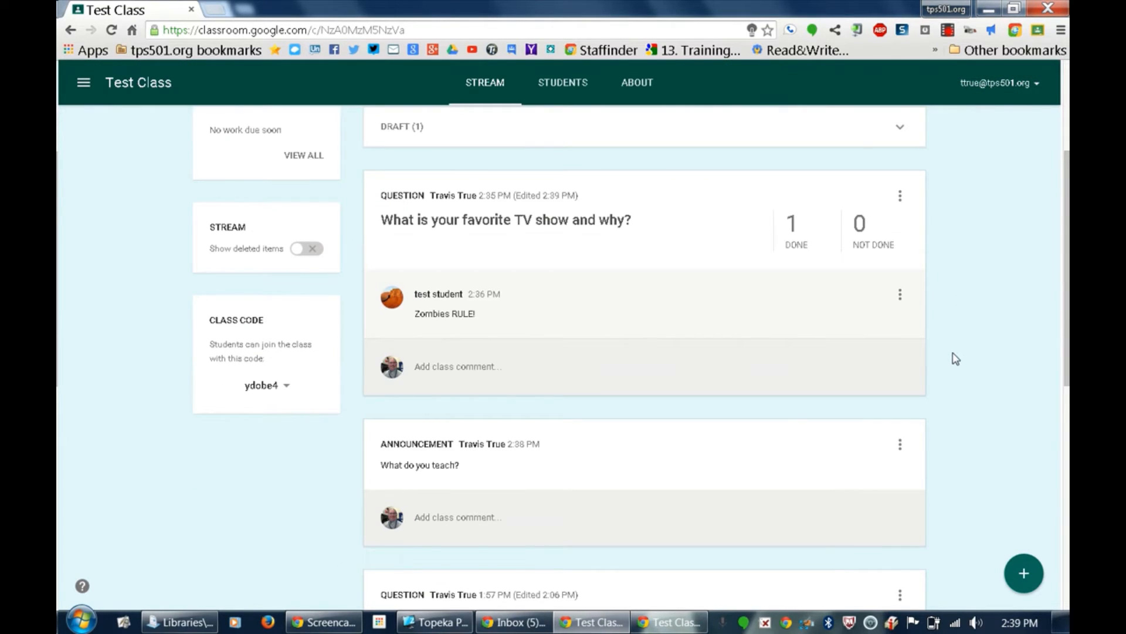
scroll(957, 359, "down", 1)
scroll(956, 359, "up", 3)
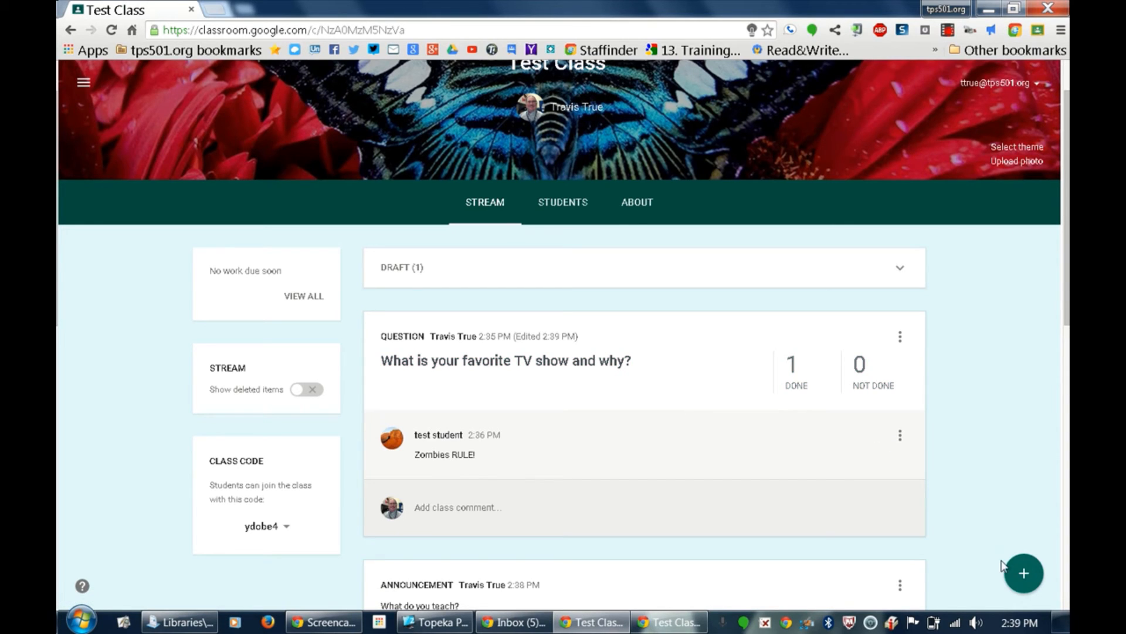
Step: Try to attach the form "Copy of GAFE Teacher Competencies Survey" to a new assignment via the Drive search "type:form", and close the assignment
mouse_move(1016, 576)
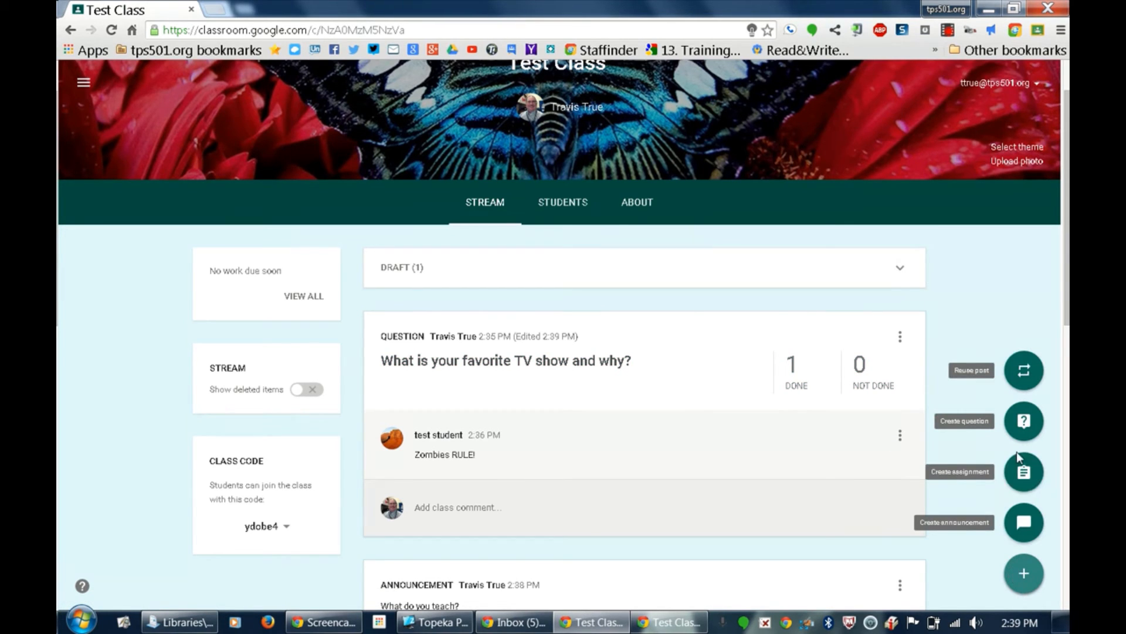
left_click(1023, 471)
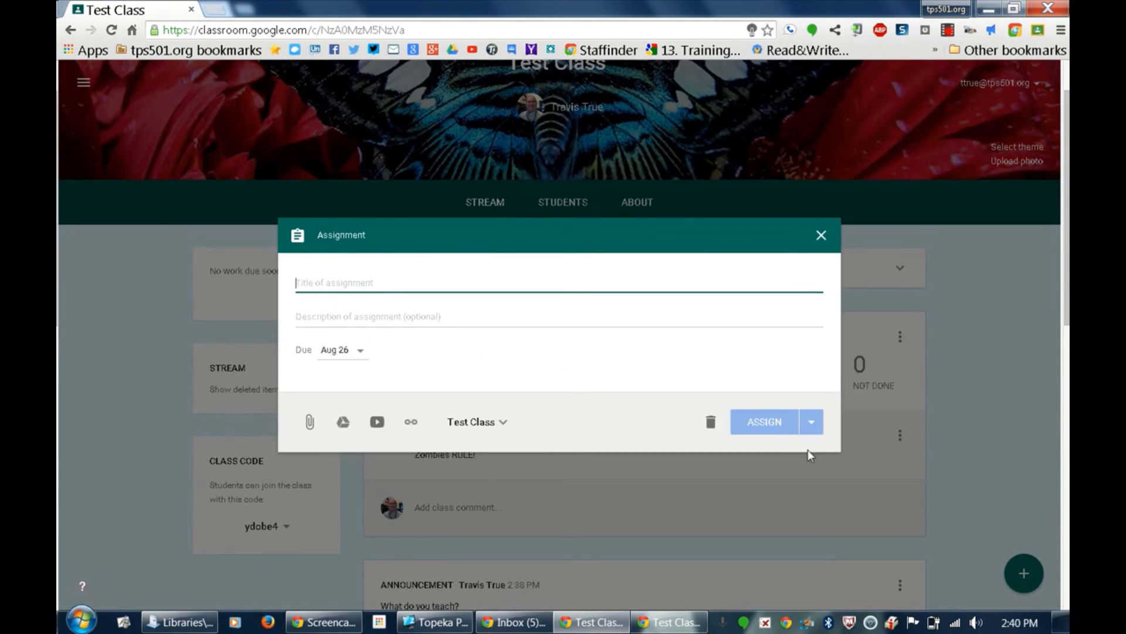
left_click(343, 422)
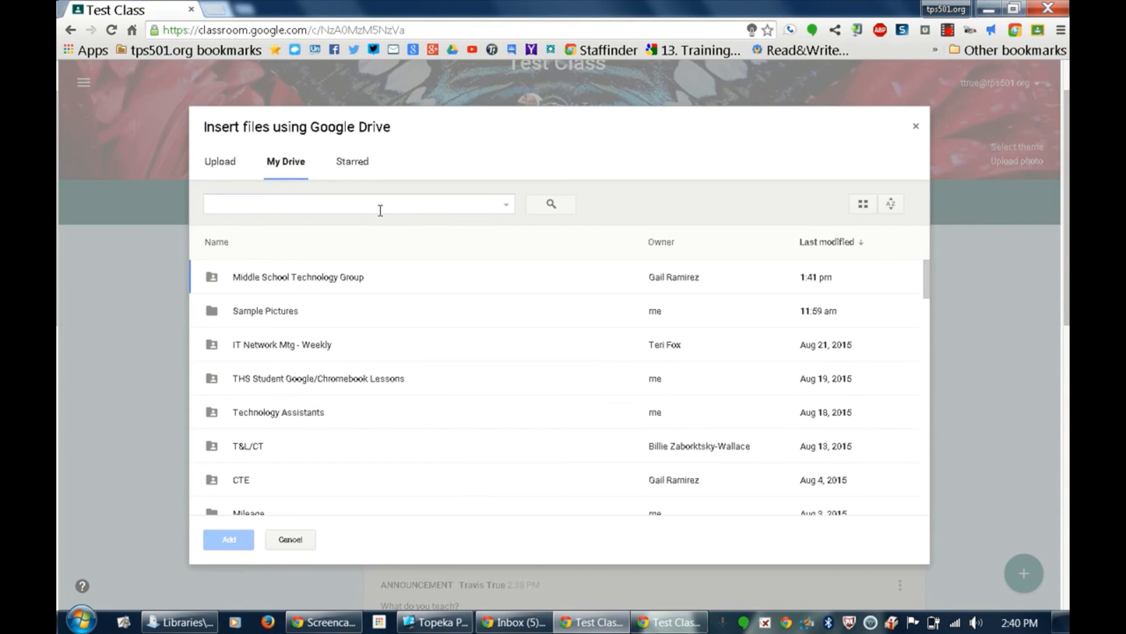
left_click(380, 210)
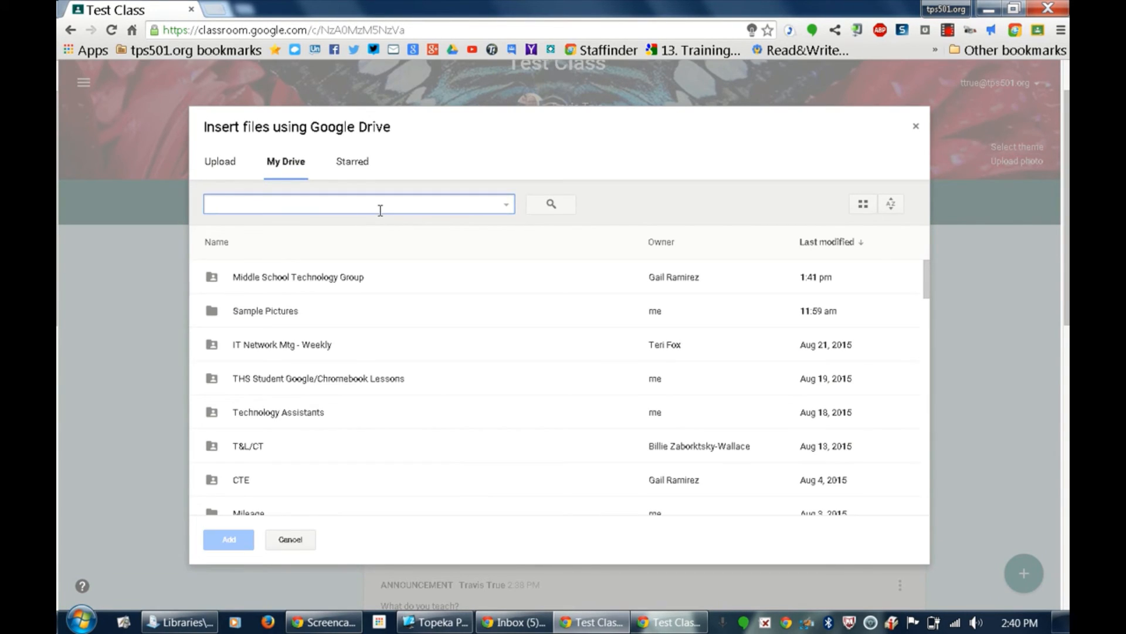
type("type:form")
key("Return")
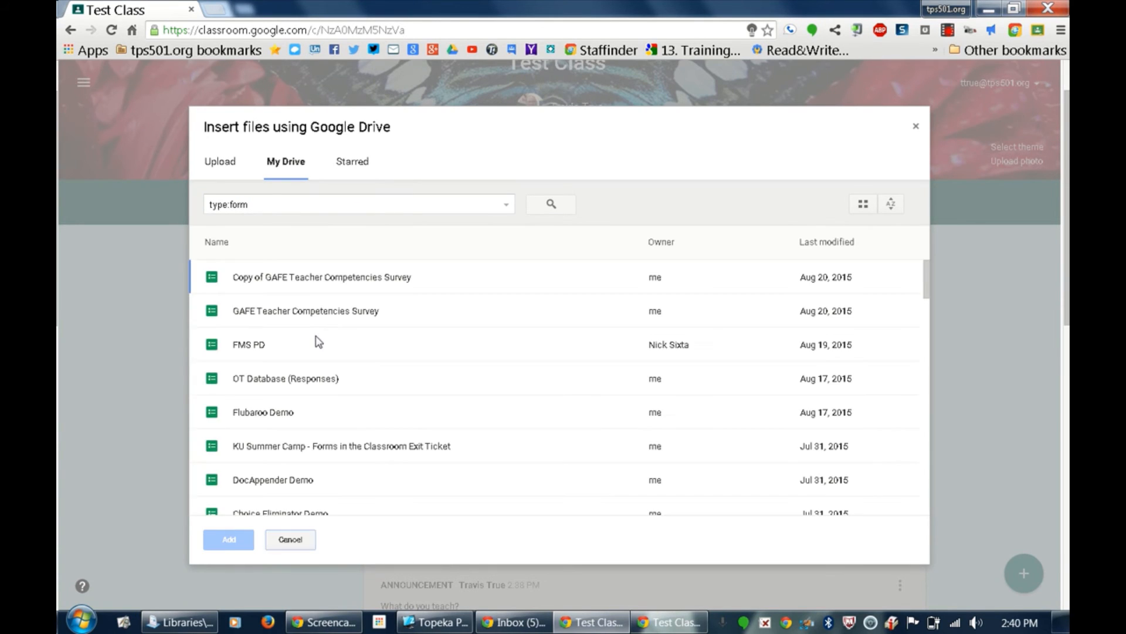
left_click(297, 283)
left_click(228, 541)
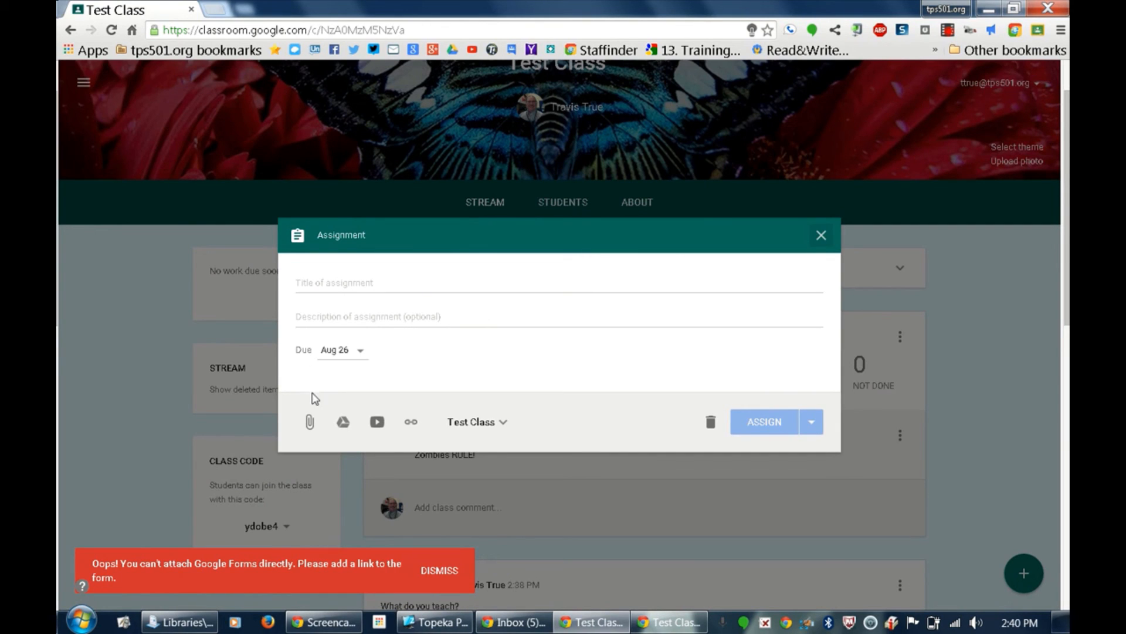
left_click(821, 237)
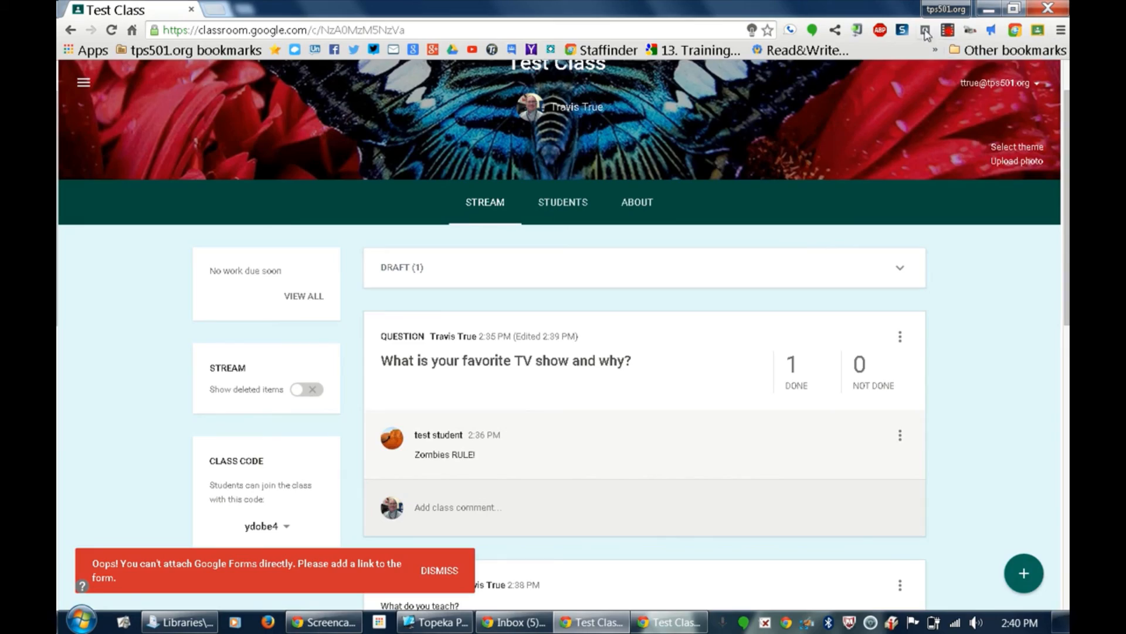
left_click(948, 30)
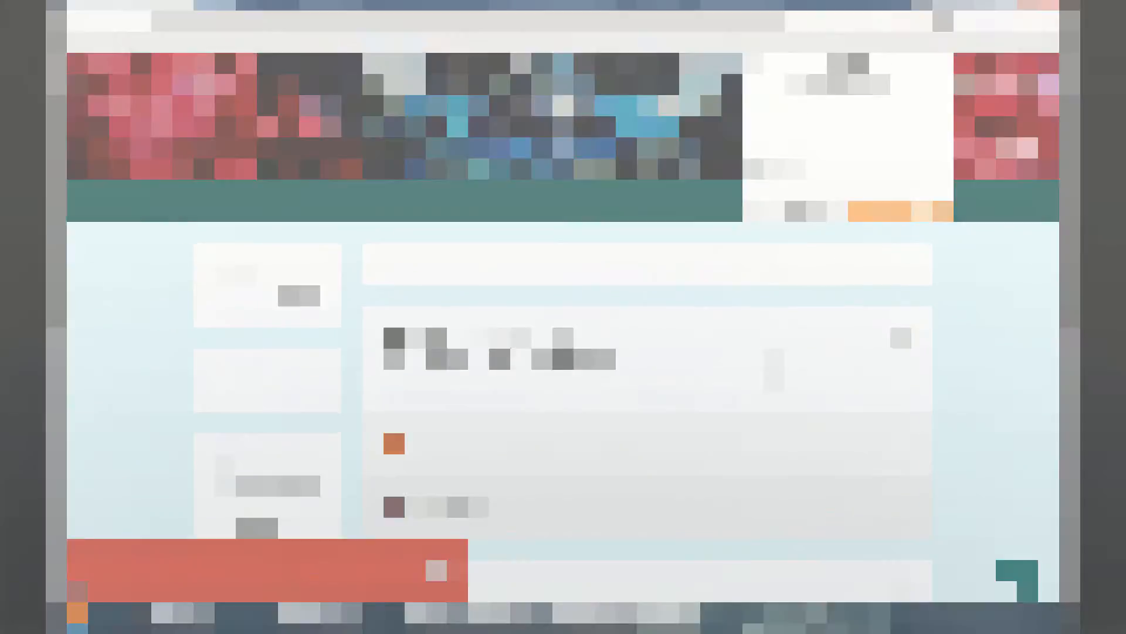